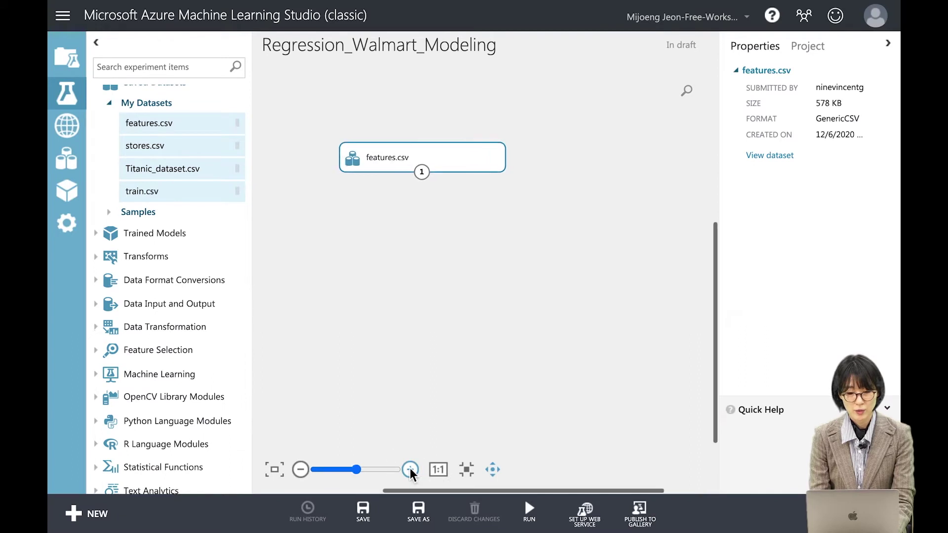
Reposition the features.csv dataset module near the top centre of the experiment canvas
{"action": "left_click", "coordinate": [300, 470]}
{"action": "left_click", "coordinate": [410, 470]}
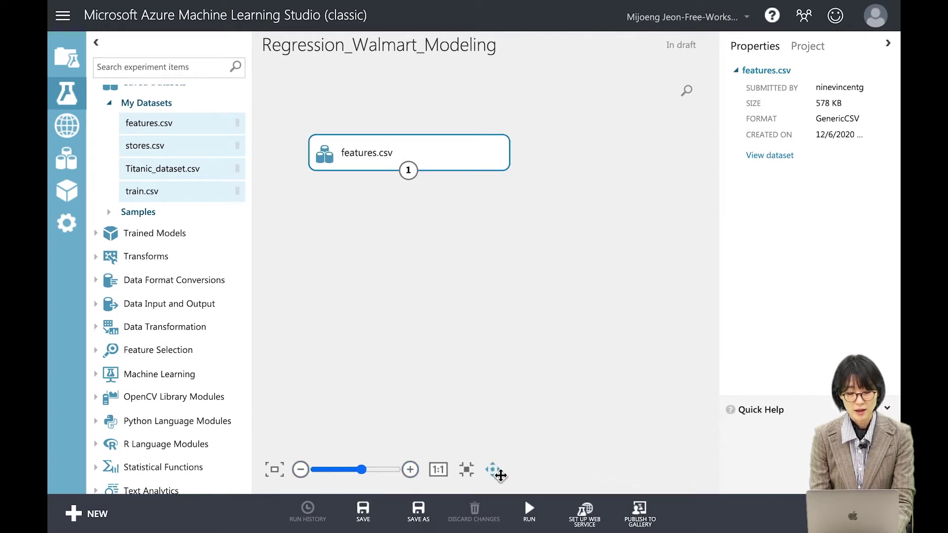
{"action": "left_click_drag", "start_coordinate": [530, 355], "coordinate": [620, 314]}
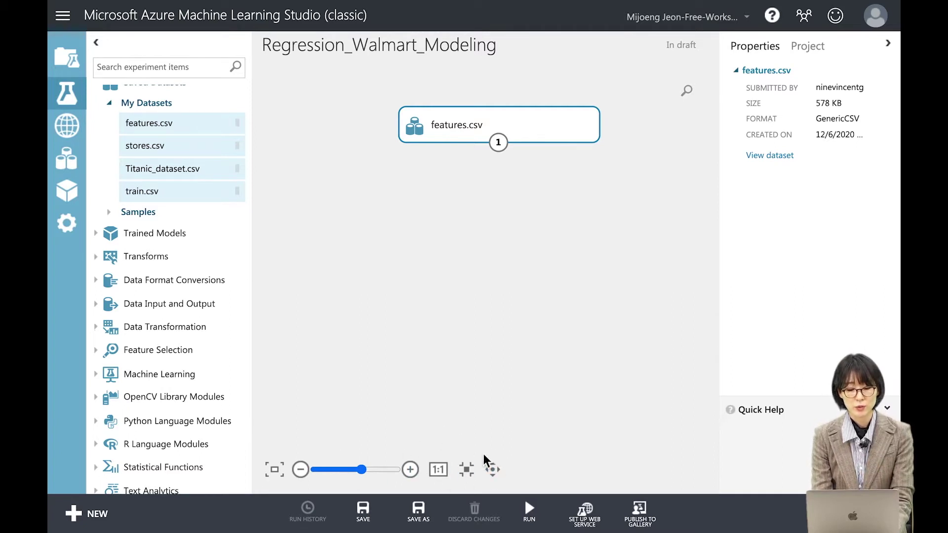
{"action": "left_click_drag", "start_coordinate": [500, 129], "coordinate": [464, 138]}
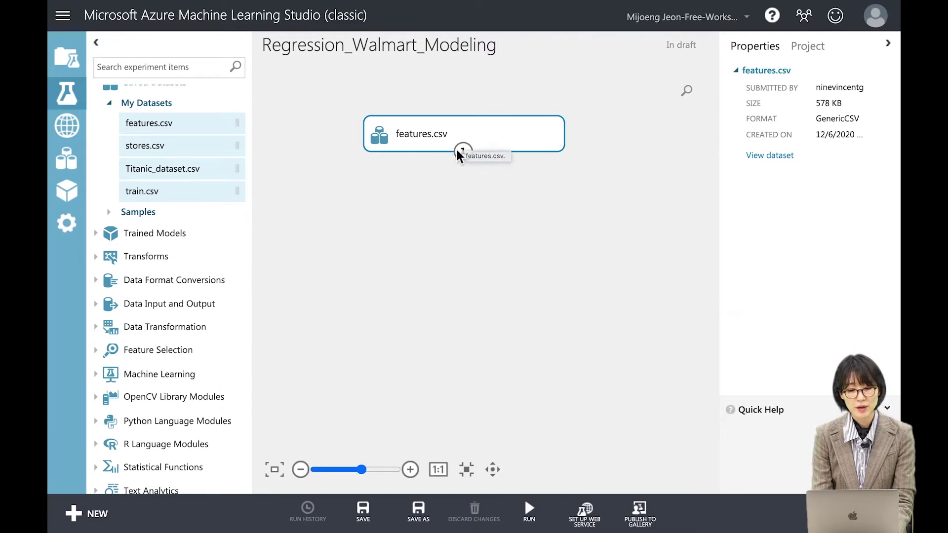
Visualize the output of the features.csv module and check the dataset's row and column counts
{"action": "left_click_drag", "start_coordinate": [463, 151], "coordinate": [466, 181]}
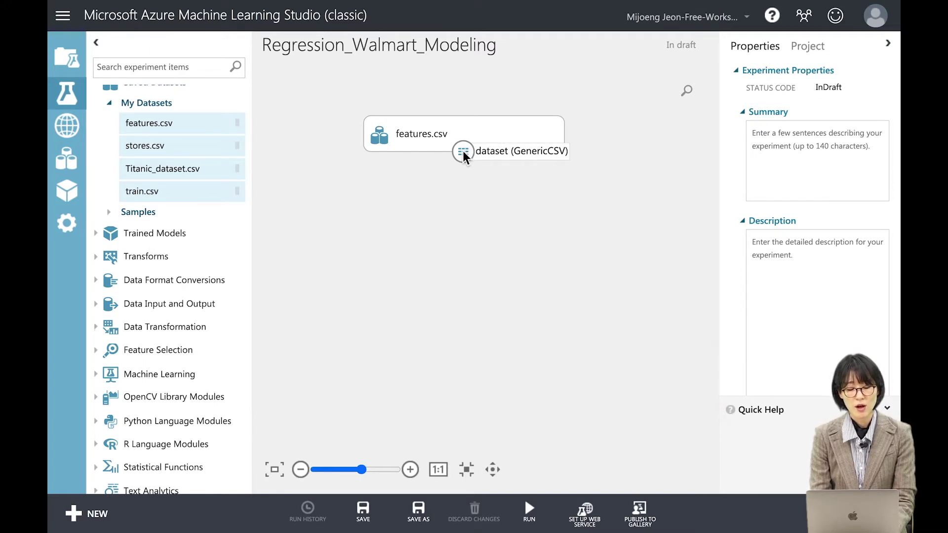
{"action": "right_click", "coordinate": [463, 153]}
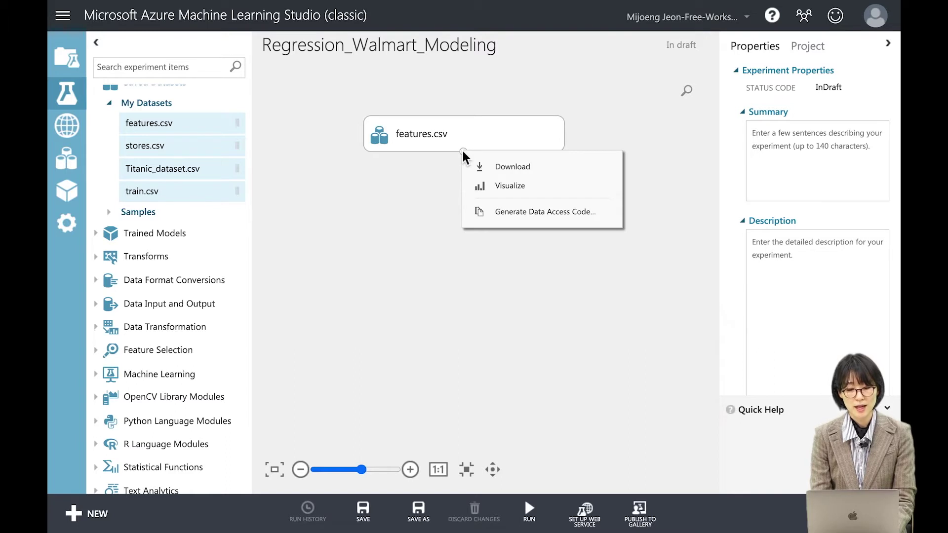
{"action": "left_click", "coordinate": [531, 188]}
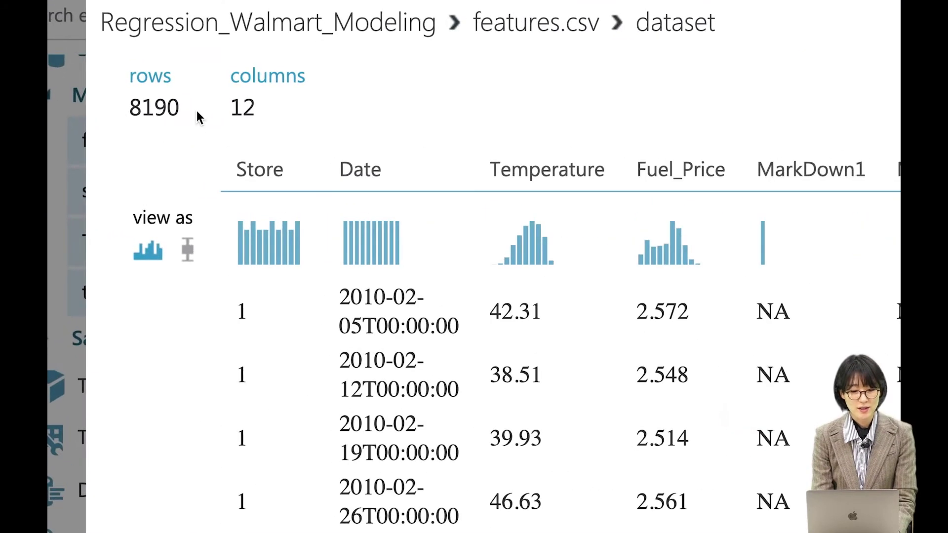
{"action": "left_click_drag", "start_coordinate": [231, 106], "coordinate": [269, 106]}
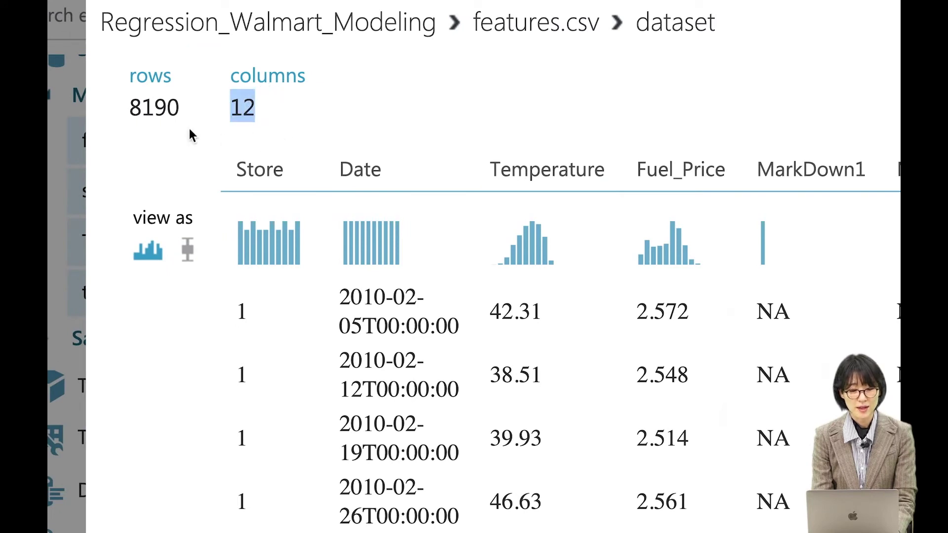
{"action": "left_click_drag", "start_coordinate": [130, 108], "coordinate": [173, 108]}
{"action": "left_click", "coordinate": [173, 112]}
Look through the Store, Date, Temperature and Fuel_Price columns of the features.csv dataset
{"action": "scroll", "coordinate": [321, 132], "scroll_direction": "right", "scroll_amount": 4}
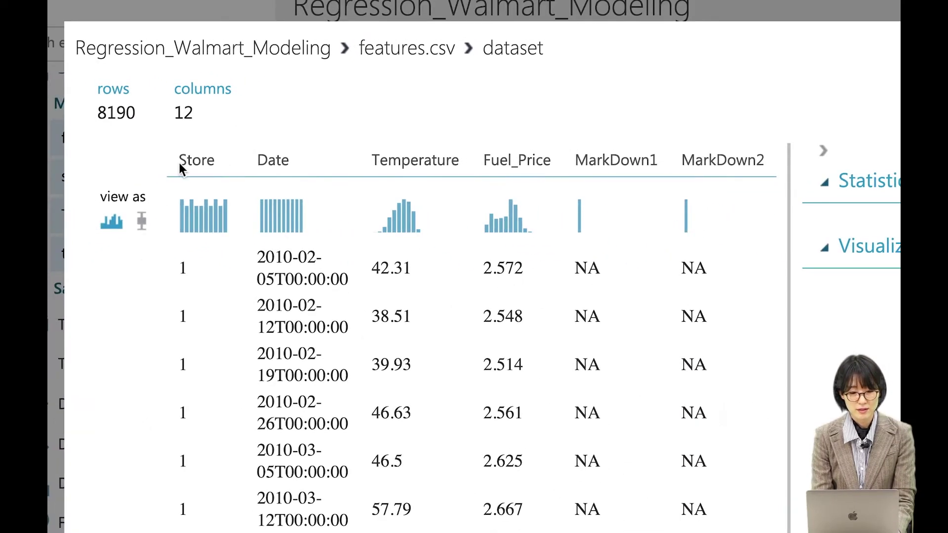
{"action": "left_click", "coordinate": [208, 163]}
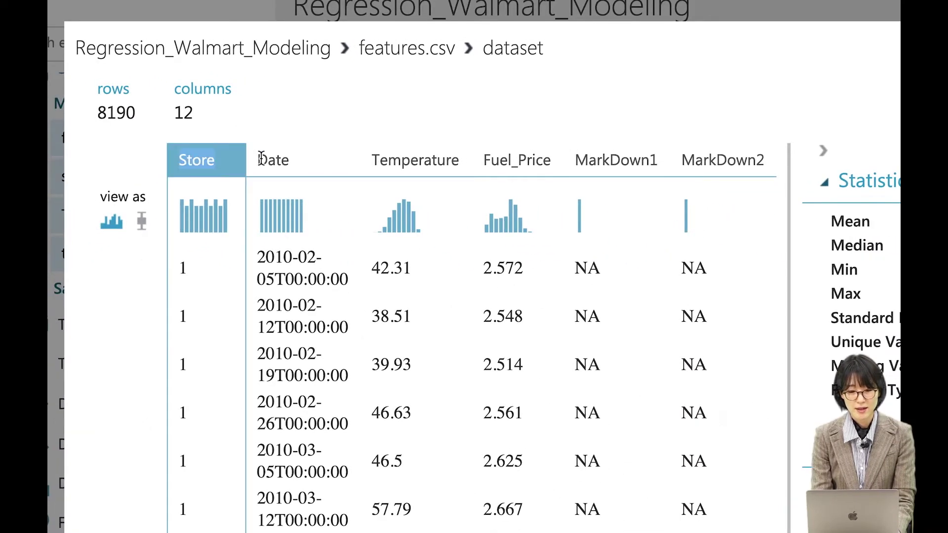
{"action": "left_click", "coordinate": [303, 170]}
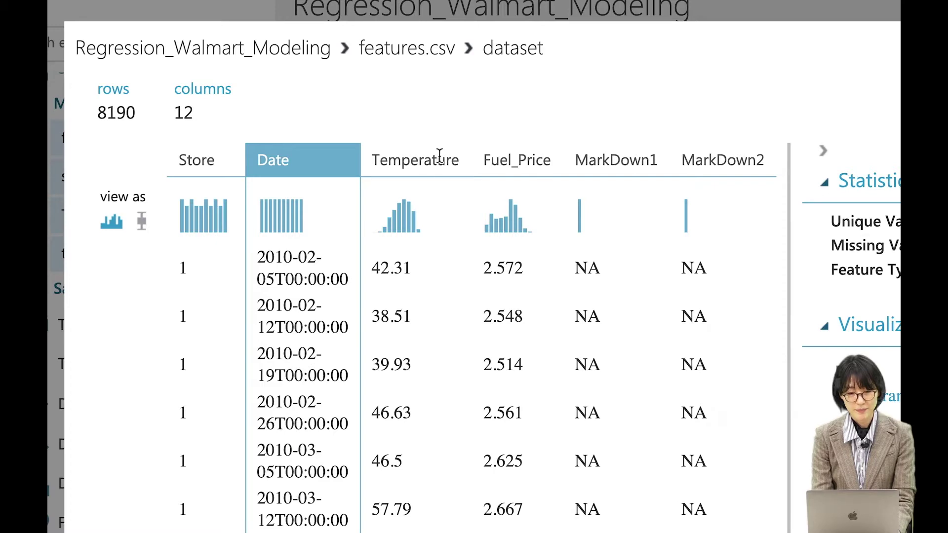
{"action": "left_click", "coordinate": [424, 157]}
{"action": "scroll", "coordinate": [430, 154], "scroll_direction": "right", "scroll_amount": 2}
{"action": "left_click", "coordinate": [385, 157]}
{"action": "scroll", "coordinate": [395, 160], "scroll_direction": "right", "scroll_amount": 1}
{"action": "scroll", "coordinate": [410, 163], "scroll_direction": "right", "scroll_amount": 2}
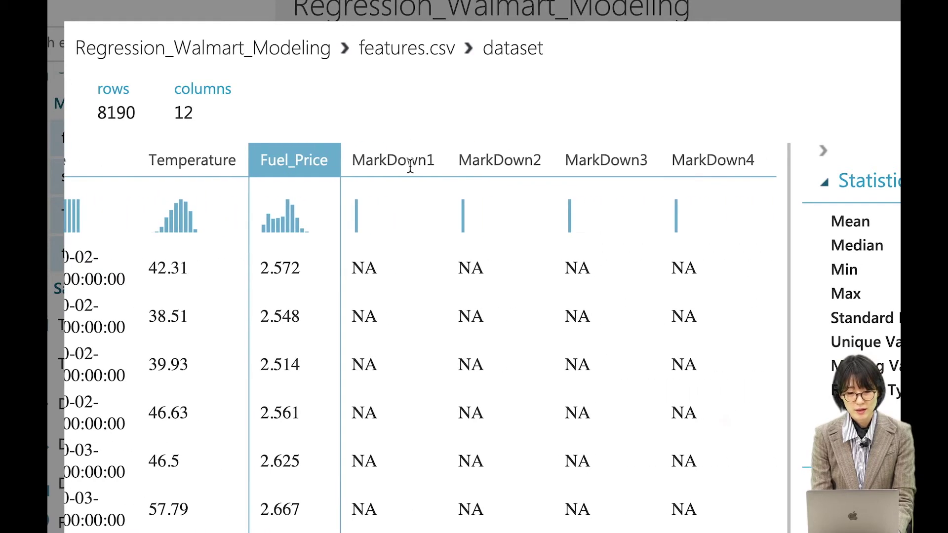
Go through the remaining columns from Temperature and Fuel_Price up to MarkDown5 in the dataset preview
{"action": "left_click", "coordinate": [197, 163]}
{"action": "left_click", "coordinate": [294, 157]}
{"action": "left_click", "coordinate": [397, 158]}
{"action": "left_click", "coordinate": [520, 161]}
{"action": "left_click", "coordinate": [600, 165]}
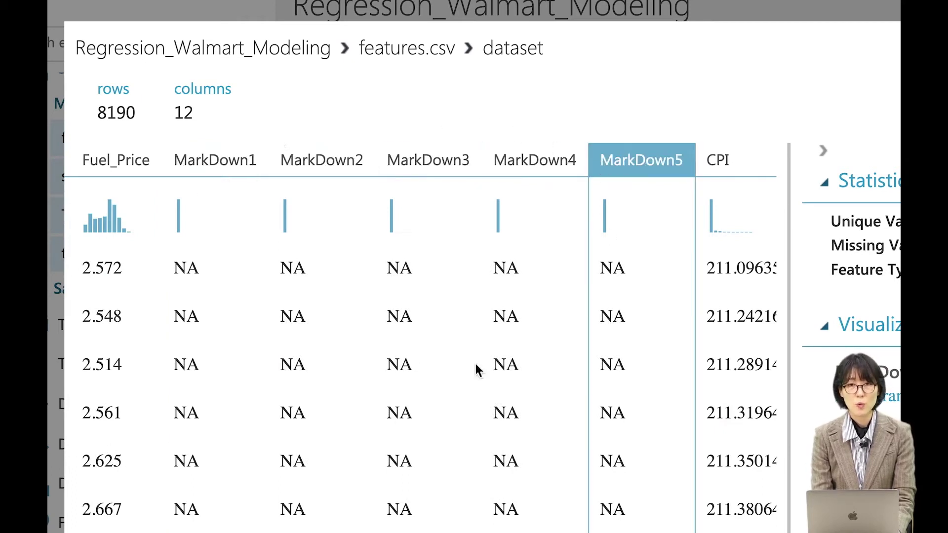
View the CPI, Unemployment and IsHoliday columns at the end of the dataset preview
{"action": "scroll", "coordinate": [469, 299], "scroll_direction": "right", "scroll_amount": 1}
{"action": "scroll", "coordinate": [470, 298], "scroll_direction": "right", "scroll_amount": 5}
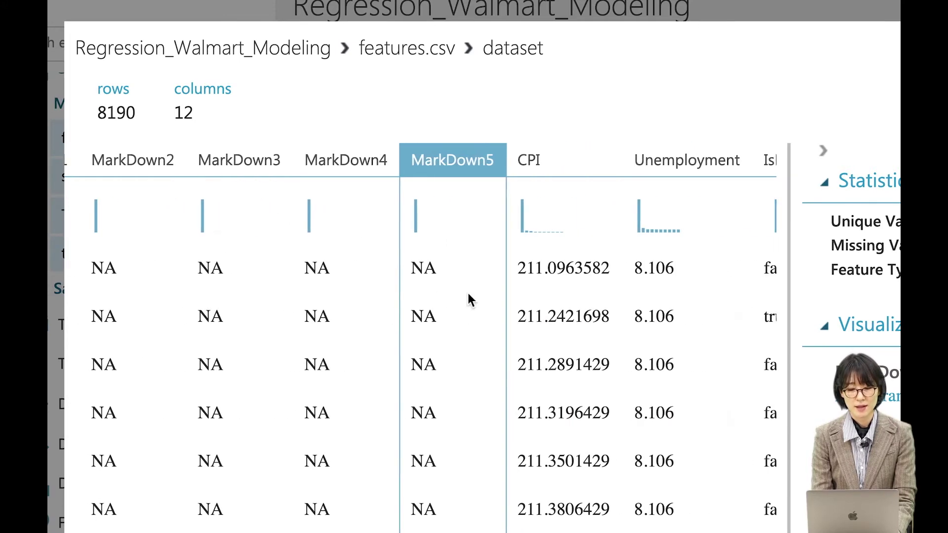
{"action": "left_click", "coordinate": [475, 163]}
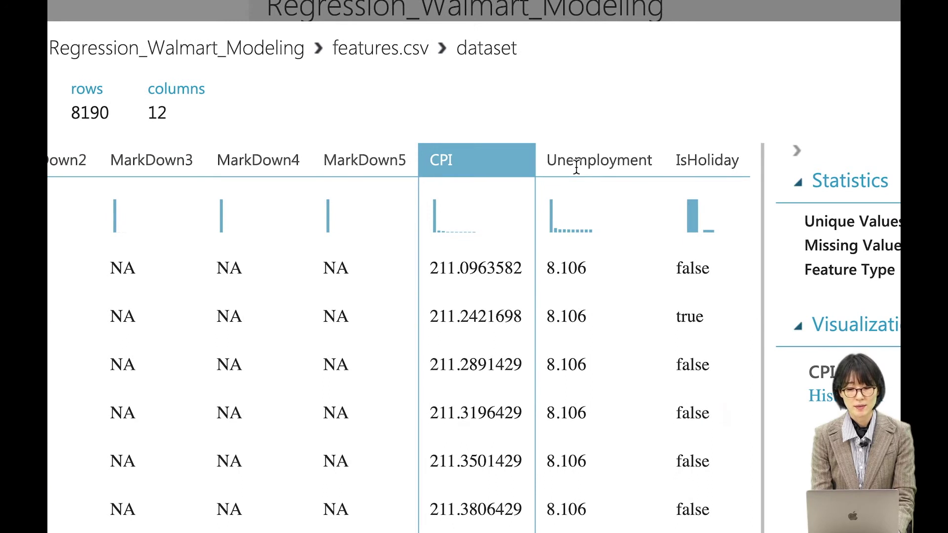
{"action": "left_click", "coordinate": [576, 165]}
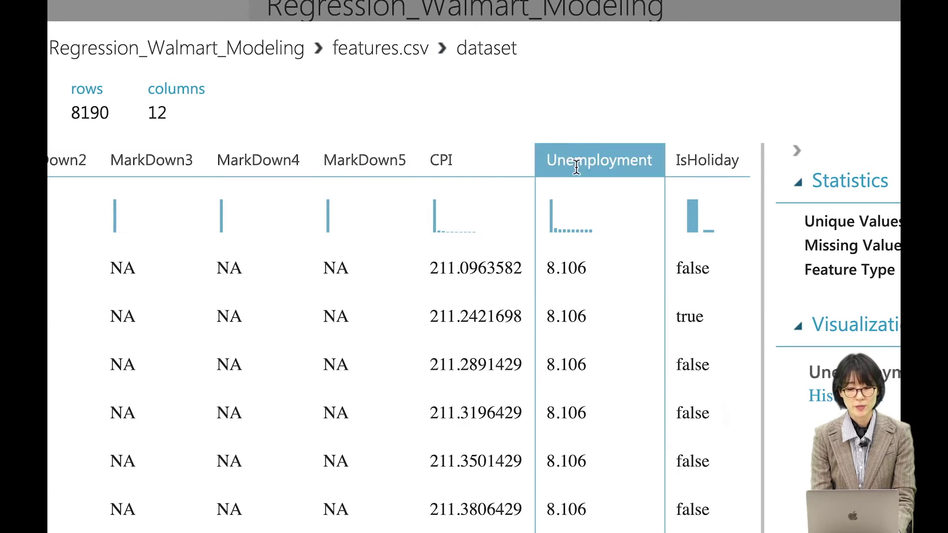
{"action": "left_click", "coordinate": [717, 161]}
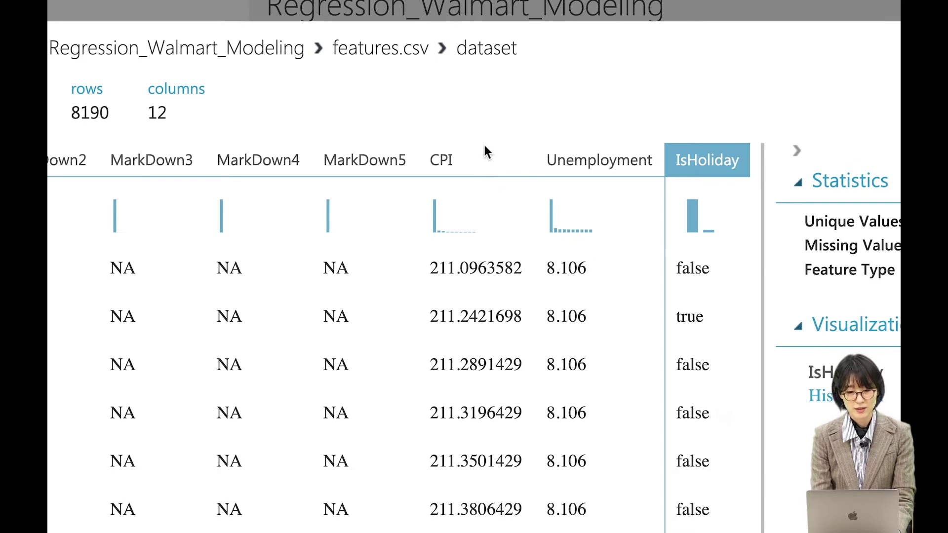
Examine the statistics of the Store column, highlighting its minimum and maximum values
{"action": "scroll", "coordinate": [379, 321], "scroll_direction": "left", "scroll_amount": 10}
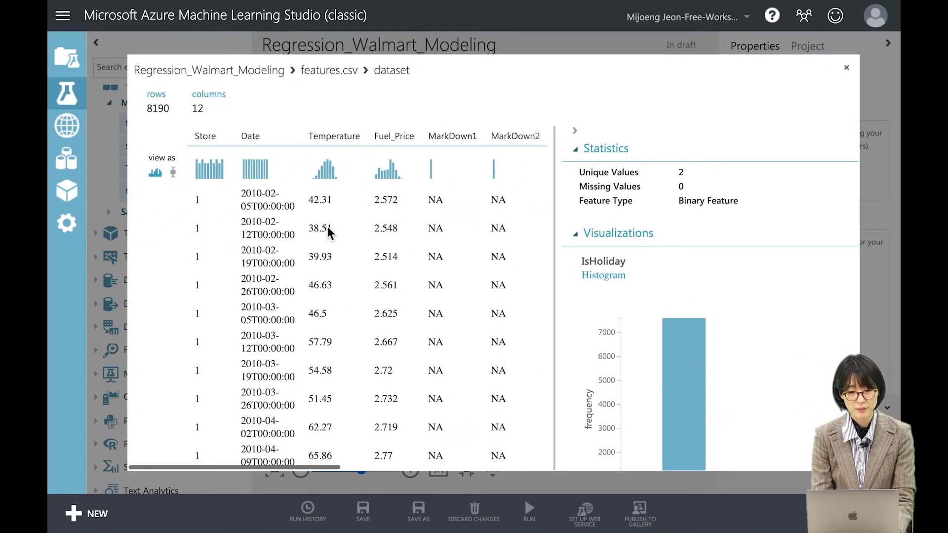
{"action": "left_click", "coordinate": [204, 136]}
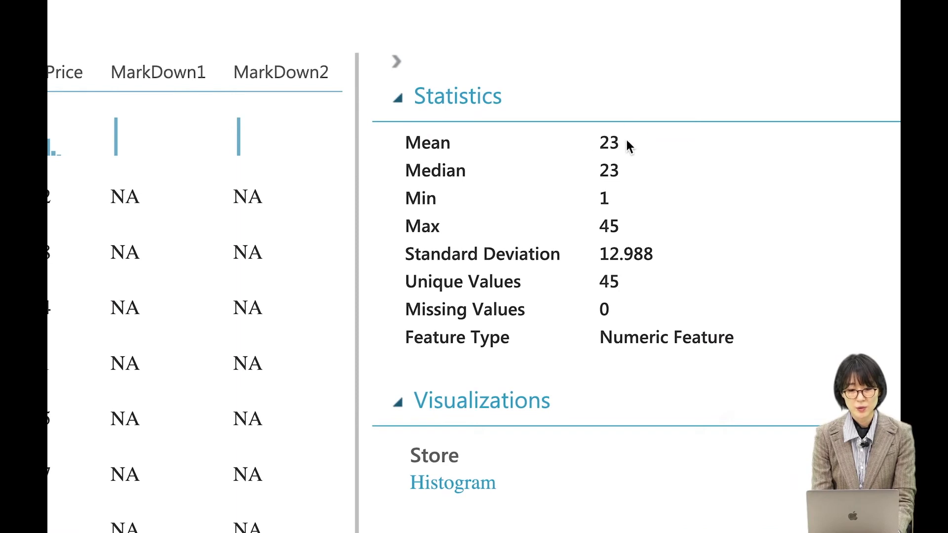
{"action": "double_click", "coordinate": [606, 198]}
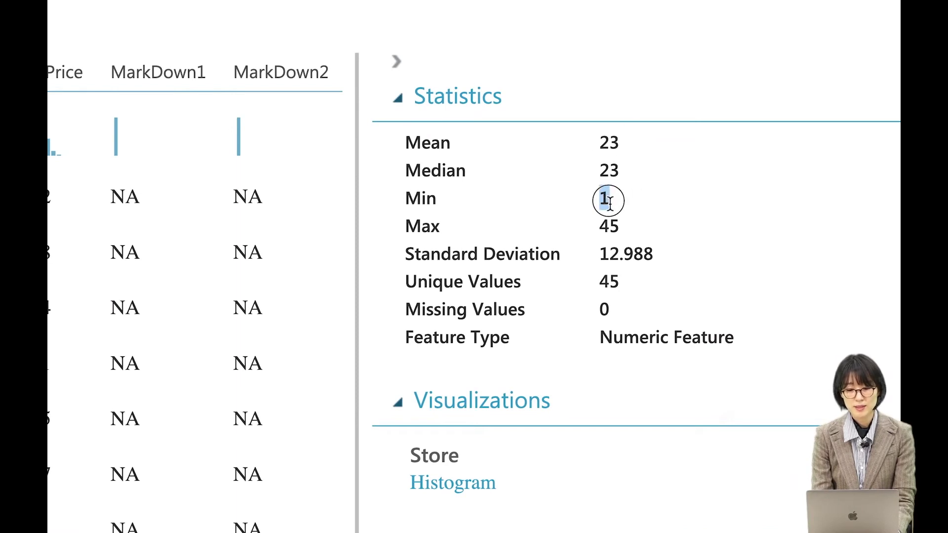
{"action": "double_click", "coordinate": [617, 228]}
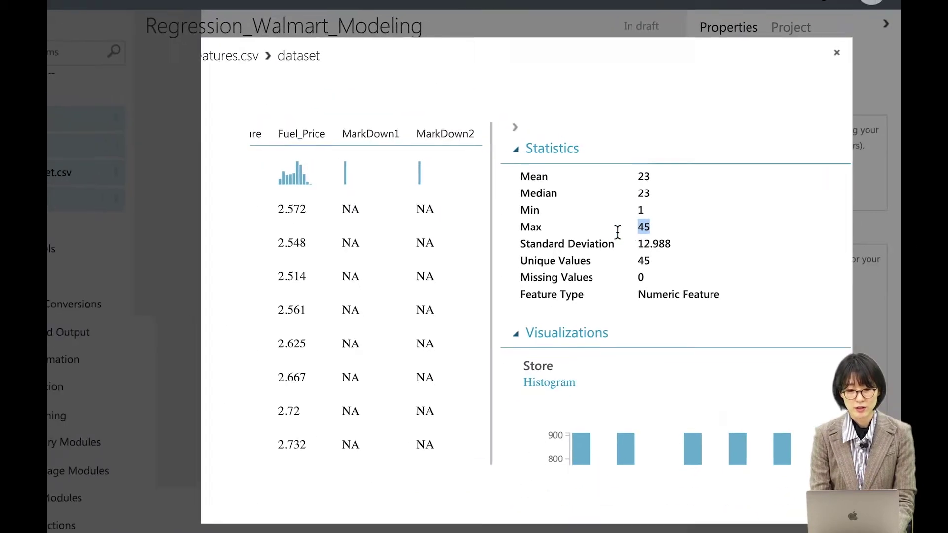
Examine the statistics of the Date, Temperature and Fuel_Price columns, highlighting Temperature's minimum and maximum and Fuel_Price's mean
{"action": "left_click", "coordinate": [165, 137]}
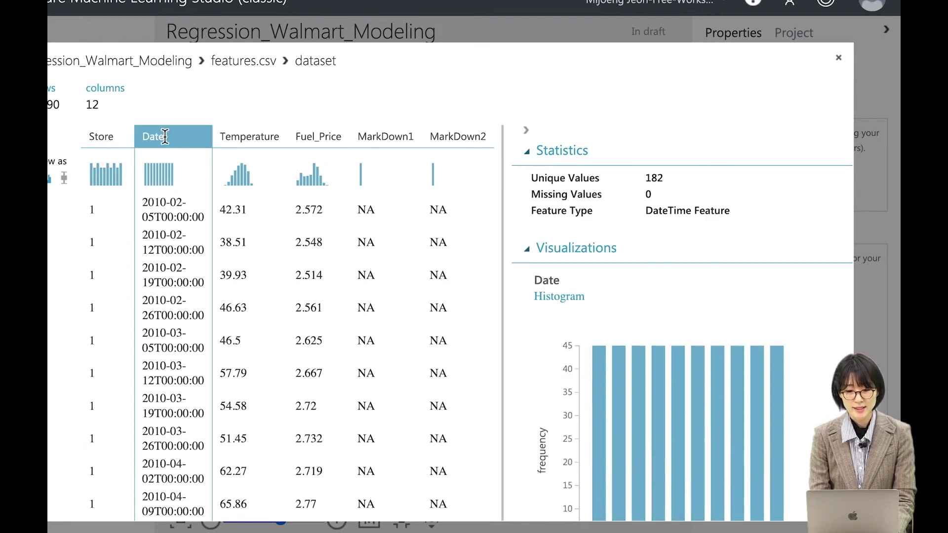
{"action": "left_click", "coordinate": [259, 140]}
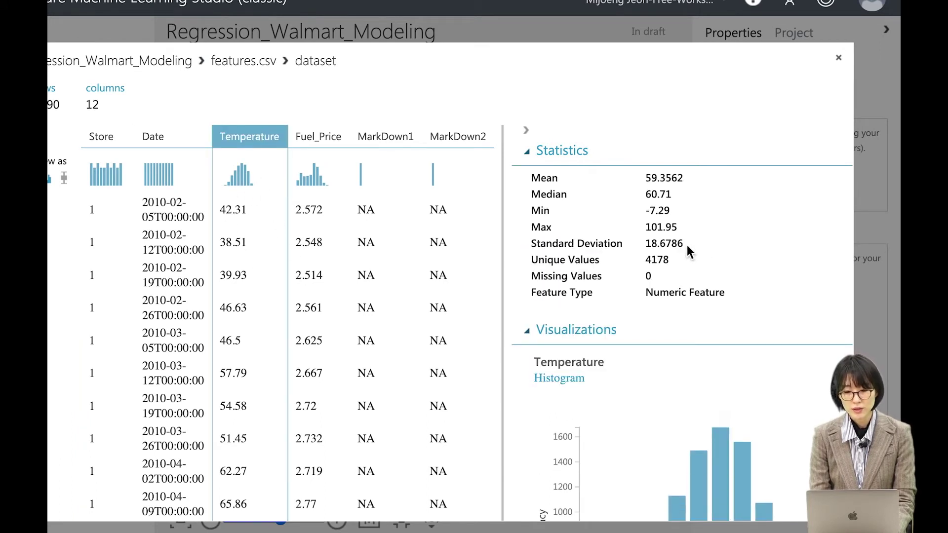
{"action": "double_click", "coordinate": [657, 211]}
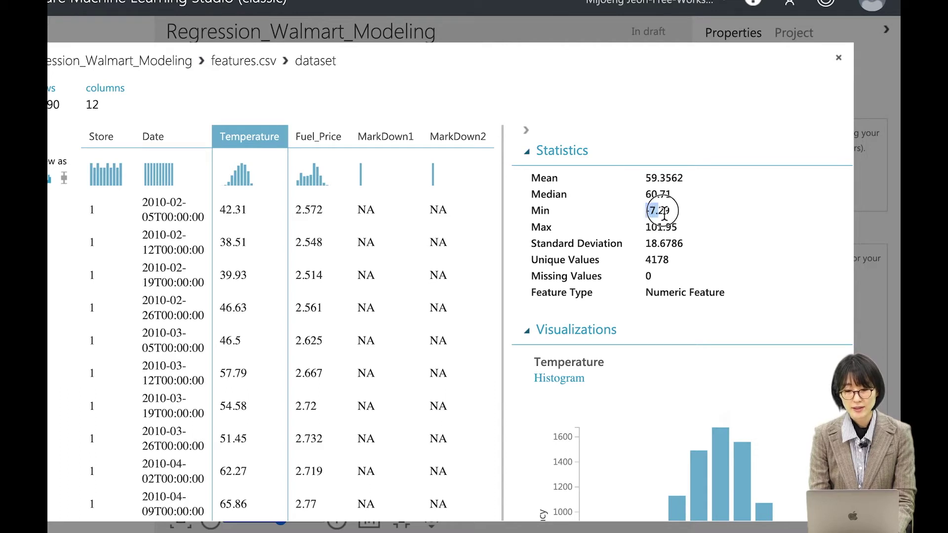
{"action": "double_click", "coordinate": [664, 228]}
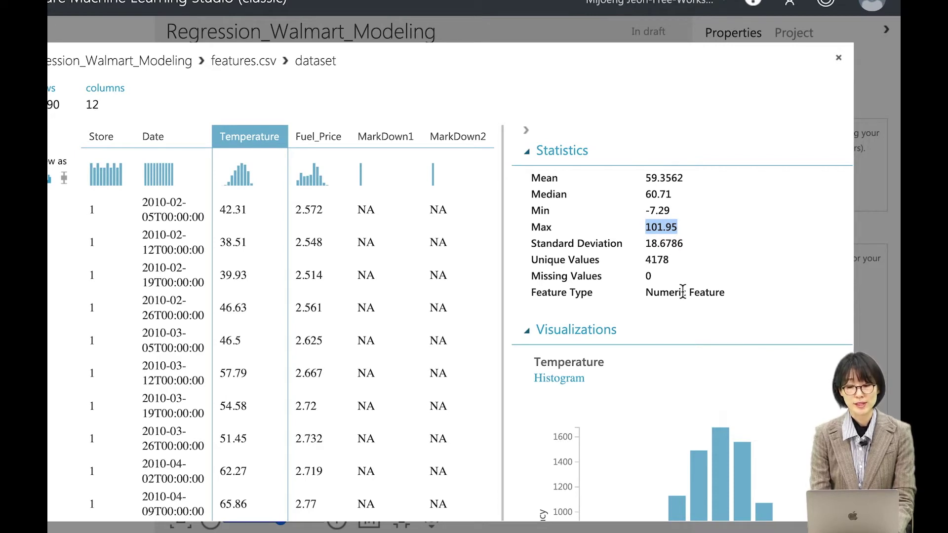
{"action": "left_click", "coordinate": [309, 137]}
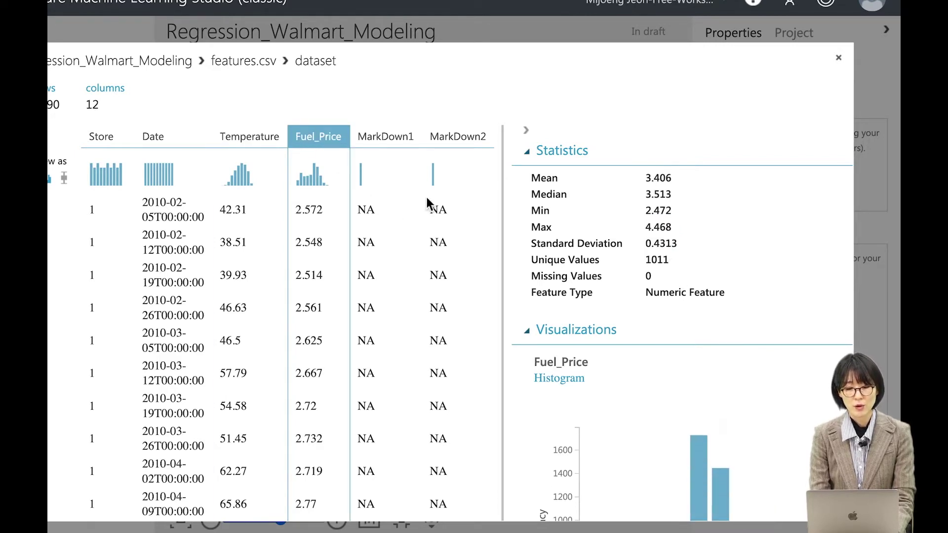
{"action": "left_click_drag", "start_coordinate": [642, 179], "coordinate": [675, 179]}
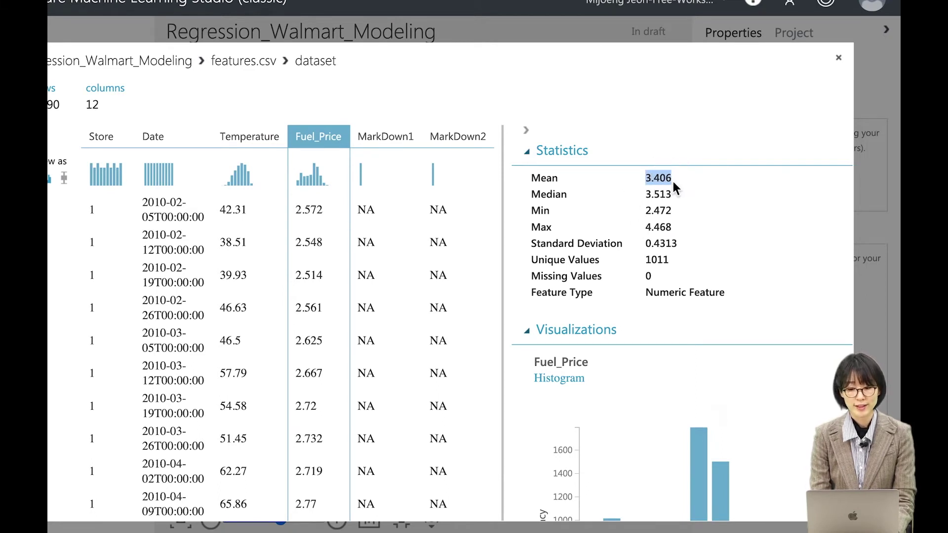
Examine the statistics and histograms of the MarkDown1, MarkDown2 and MarkDown3 columns
{"action": "scroll", "coordinate": [393, 219], "scroll_direction": "right", "scroll_amount": 3}
{"action": "left_click", "coordinate": [275, 136]}
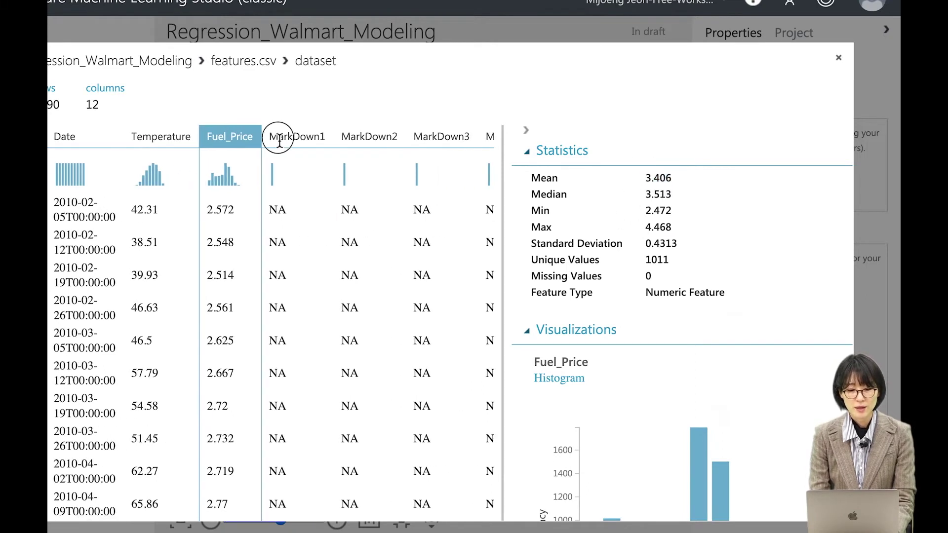
{"action": "left_click", "coordinate": [390, 139]}
{"action": "scroll", "coordinate": [390, 141], "scroll_direction": "right", "scroll_amount": 3}
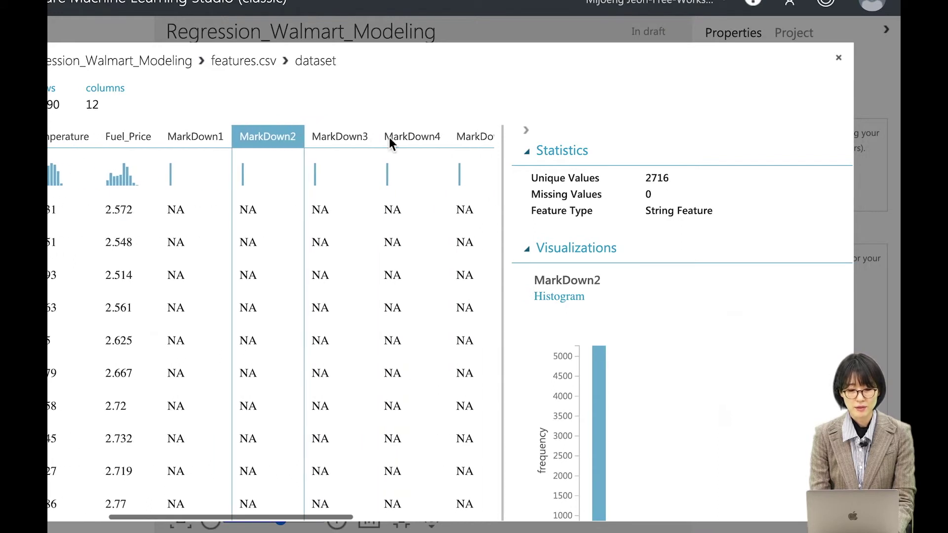
{"action": "left_click", "coordinate": [331, 138]}
{"action": "scroll", "coordinate": [373, 196], "scroll_direction": "right", "scroll_amount": 1}
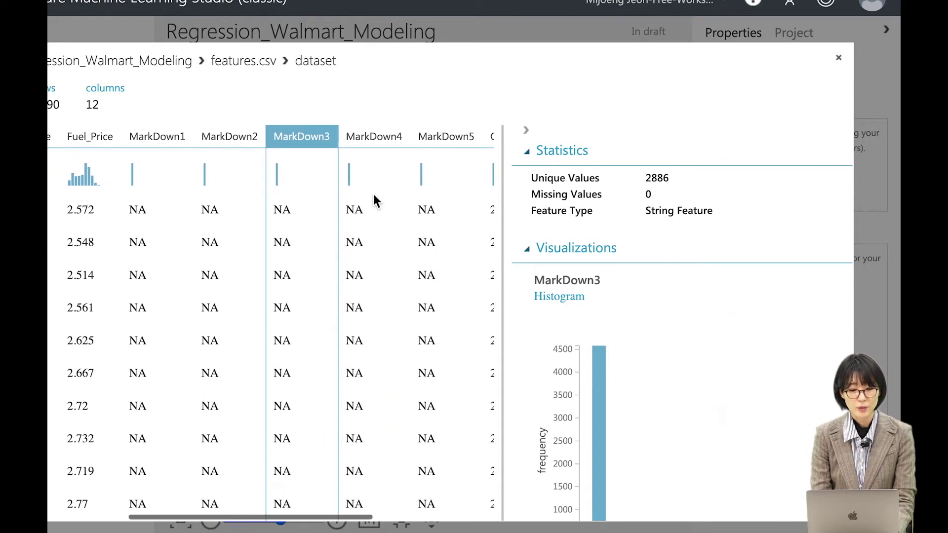
{"action": "scroll", "coordinate": [390, 223], "scroll_direction": "right", "scroll_amount": 1}
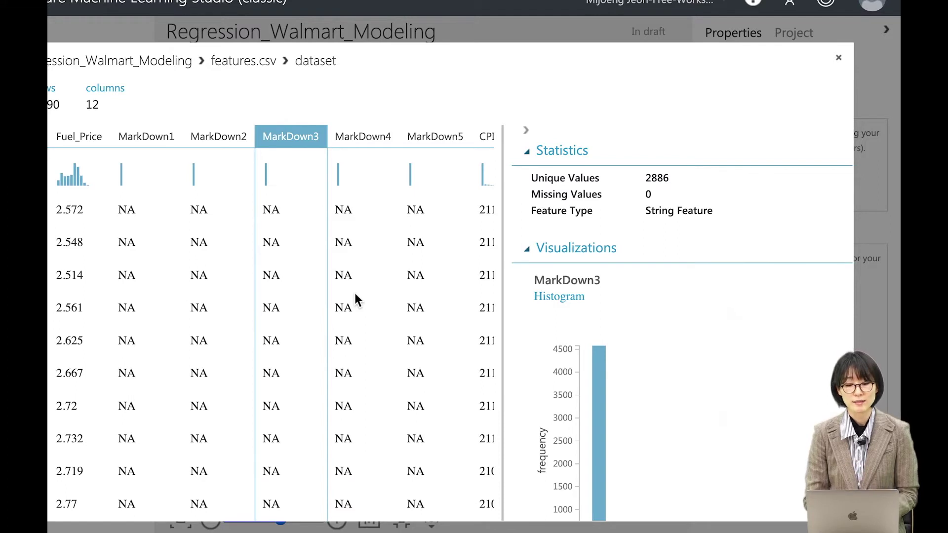
Compare the unique values and feature type of all five MarkDown columns, from MarkDown1 to MarkDown5
{"action": "left_click", "coordinate": [156, 141]}
{"action": "left_click", "coordinate": [208, 141]}
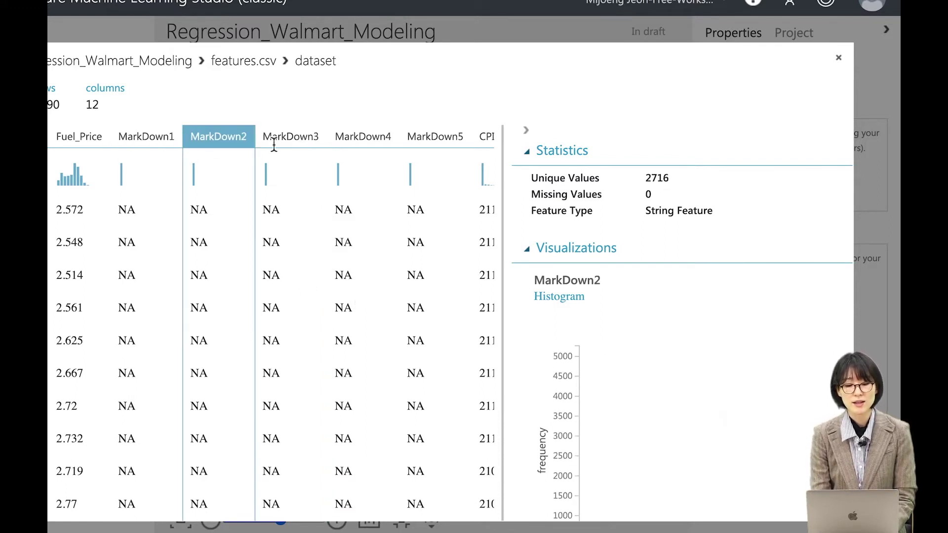
{"action": "left_click", "coordinate": [276, 143]}
{"action": "left_click", "coordinate": [346, 143]}
{"action": "left_click", "coordinate": [409, 143]}
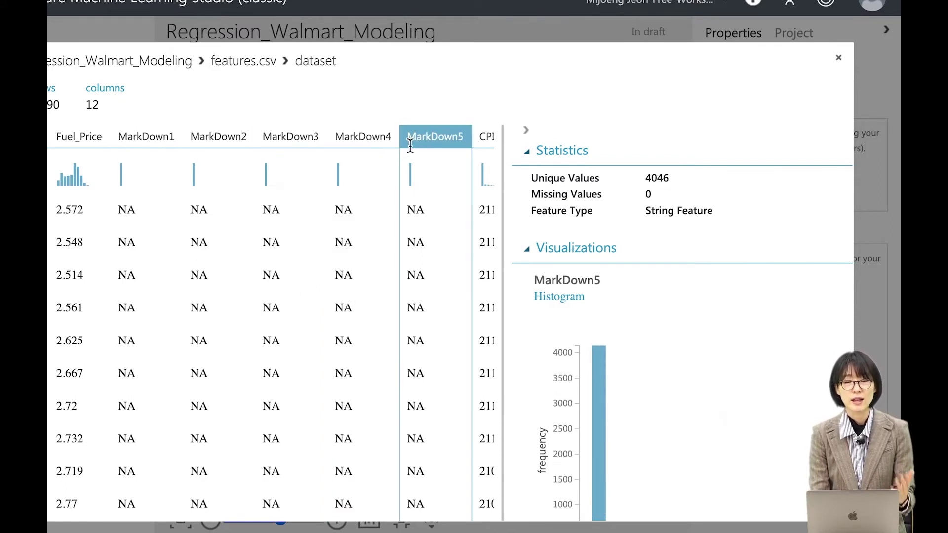
Examine the statistics and histograms of the CPI and Unemployment columns
{"action": "scroll", "coordinate": [410, 145], "scroll_direction": "right", "scroll_amount": 1}
{"action": "scroll", "coordinate": [410, 146], "scroll_direction": "right", "scroll_amount": 1}
{"action": "scroll", "coordinate": [410, 146], "scroll_direction": "right", "scroll_amount": 1}
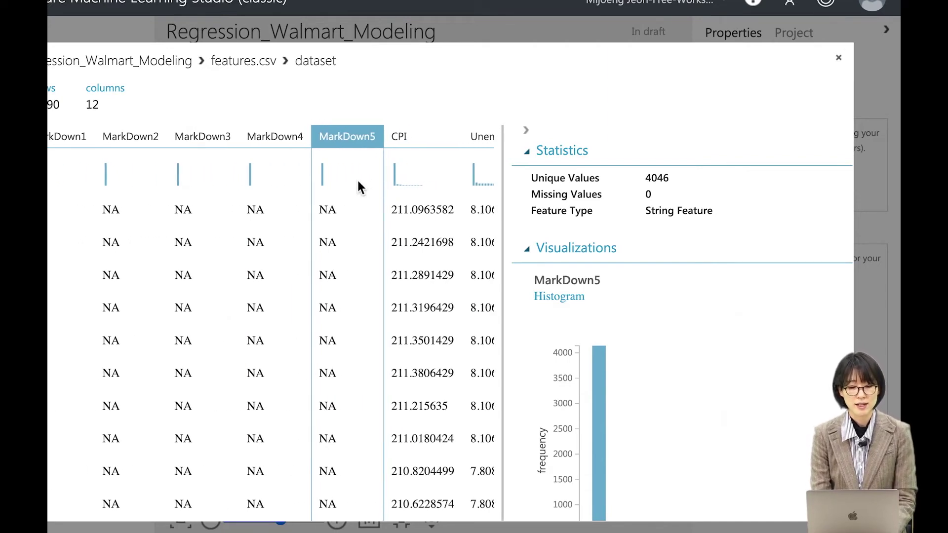
{"action": "scroll", "coordinate": [359, 187], "scroll_direction": "right", "scroll_amount": 3}
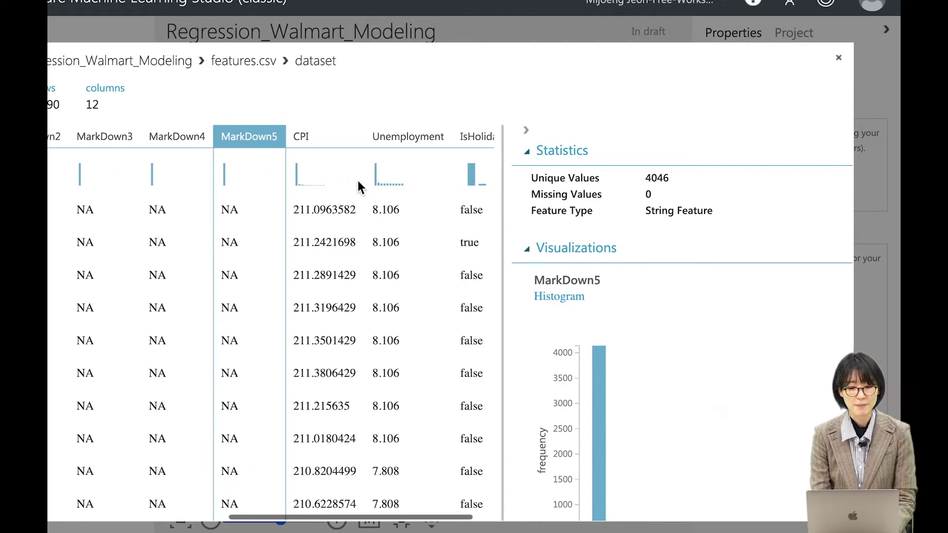
{"action": "left_click", "coordinate": [289, 141]}
{"action": "left_click", "coordinate": [382, 138]}
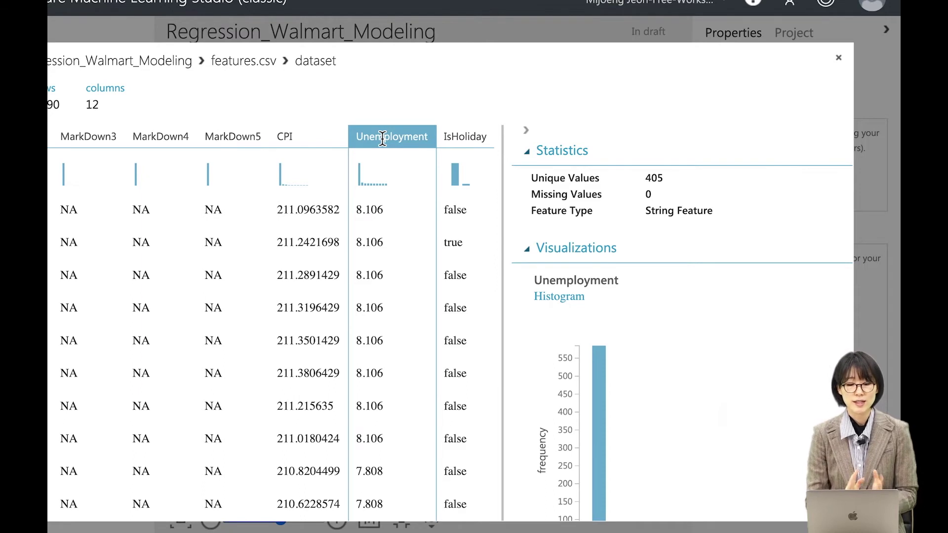
Examine the statistics and histogram of the IsHoliday column, then close the features.csv dataset view
{"action": "left_click", "coordinate": [475, 142]}
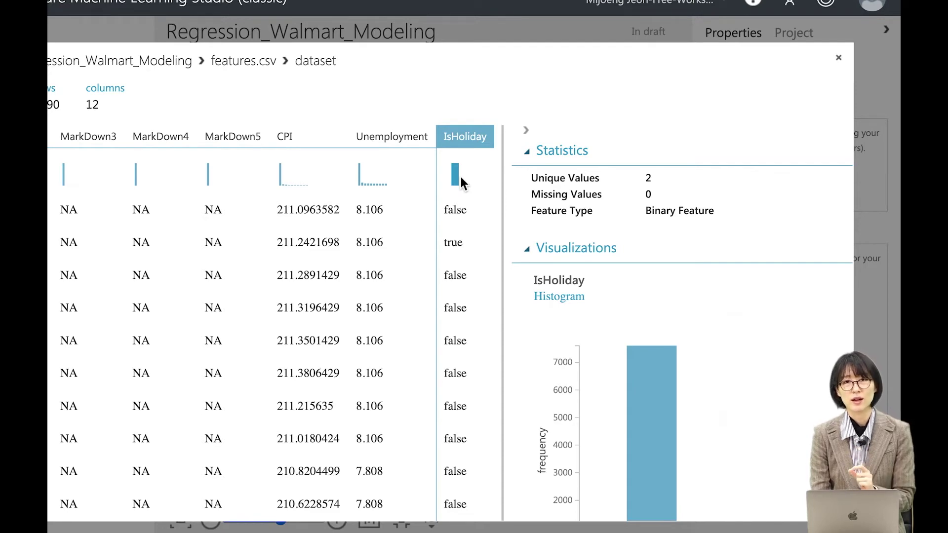
{"action": "scroll", "coordinate": [460, 175], "scroll_direction": "left", "scroll_amount": 1}
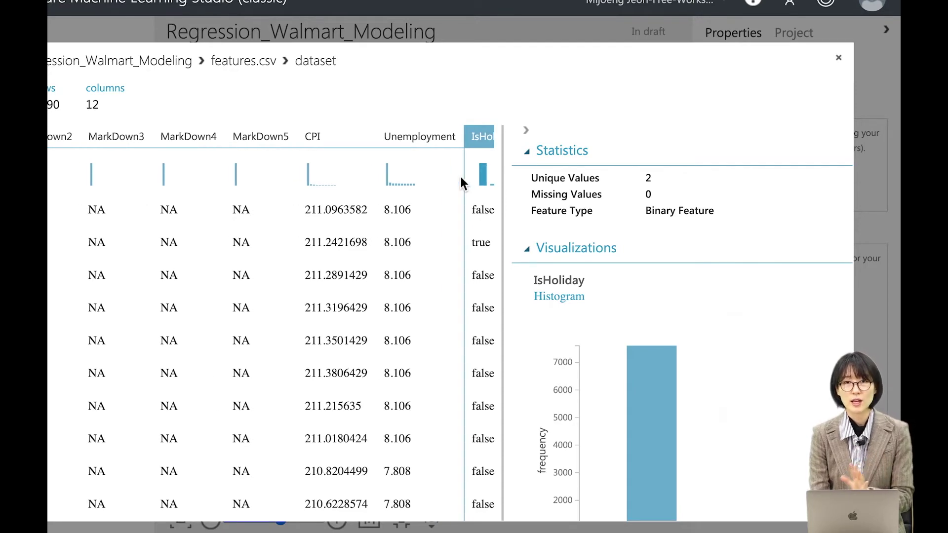
{"action": "scroll", "coordinate": [460, 175], "scroll_direction": "left", "scroll_amount": 1}
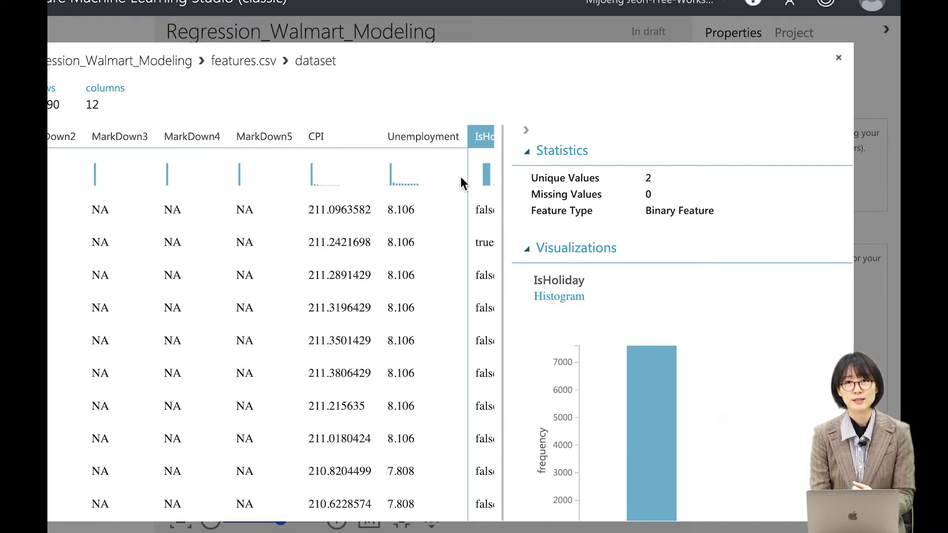
{"action": "left_click", "coordinate": [839, 58]}
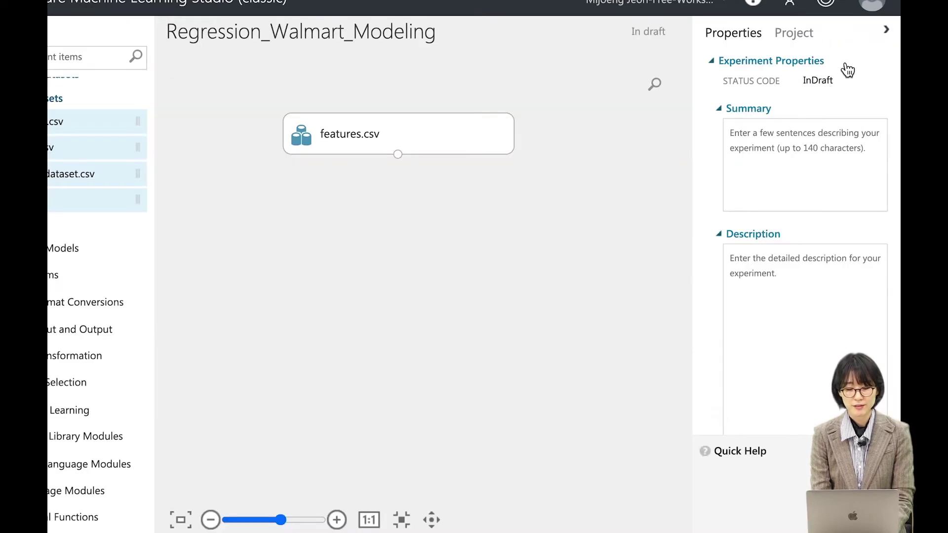
Add a Select Columns in Dataset module from the Data Transformation manipulation modules below features.csv on the canvas
{"action": "left_click", "coordinate": [209, 519]}
{"action": "left_click", "coordinate": [337, 519]}
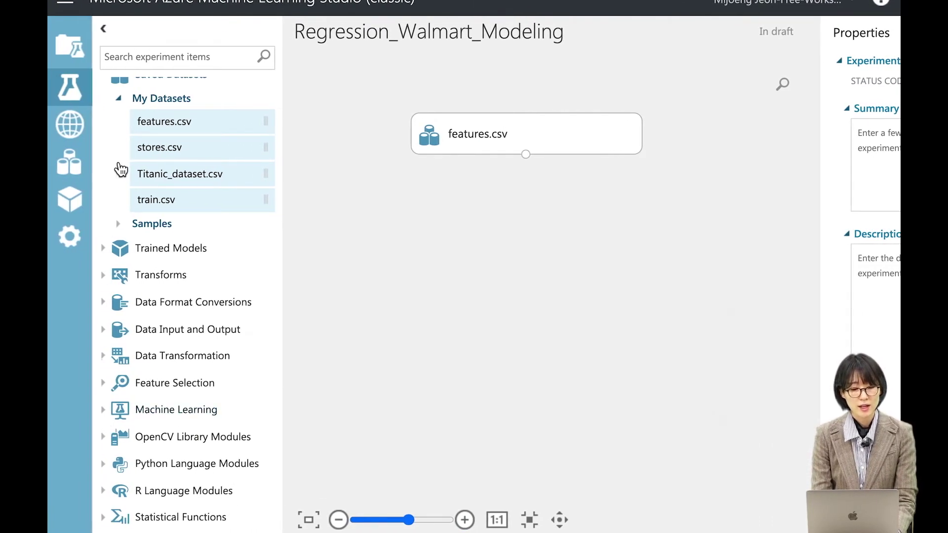
{"action": "scroll", "coordinate": [114, 162], "scroll_direction": "down", "scroll_amount": 1}
{"action": "scroll", "coordinate": [152, 249], "scroll_direction": "down", "scroll_amount": 1}
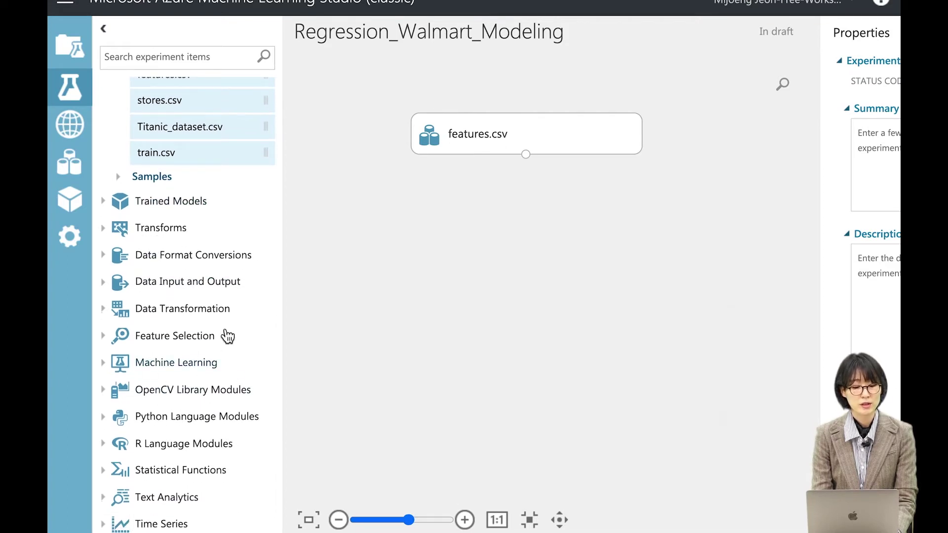
{"action": "scroll", "coordinate": [176, 340], "scroll_direction": "down", "scroll_amount": 2}
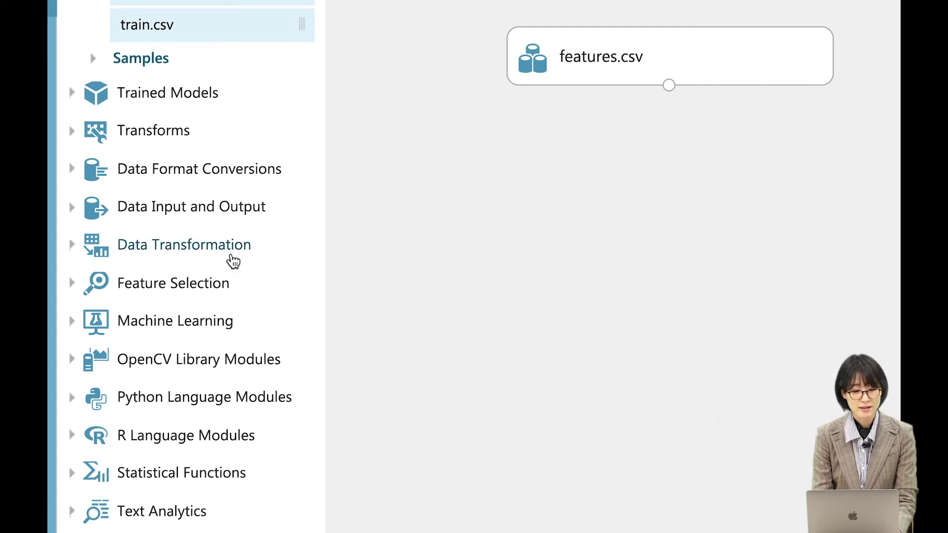
{"action": "left_click", "coordinate": [229, 256]}
{"action": "scroll", "coordinate": [215, 269], "scroll_direction": "down", "scroll_amount": 2}
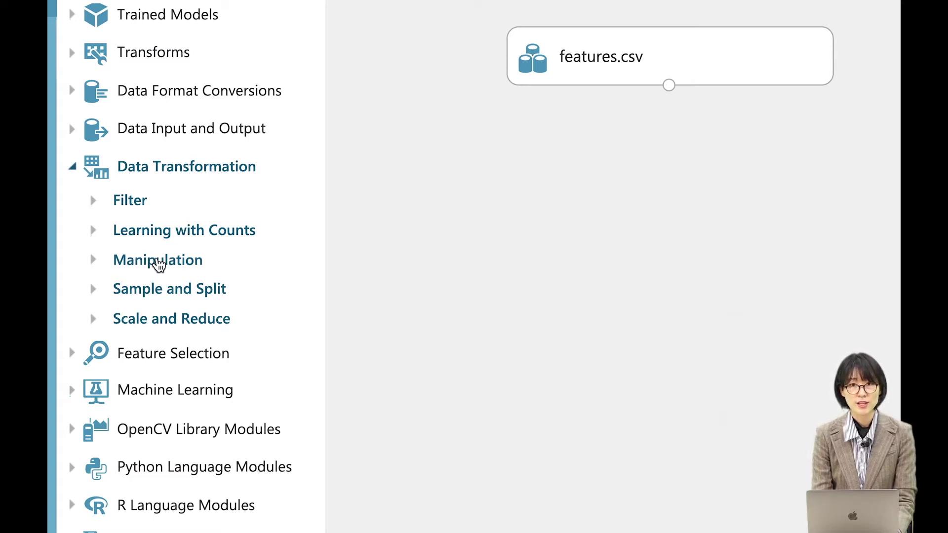
{"action": "left_click", "coordinate": [167, 262]}
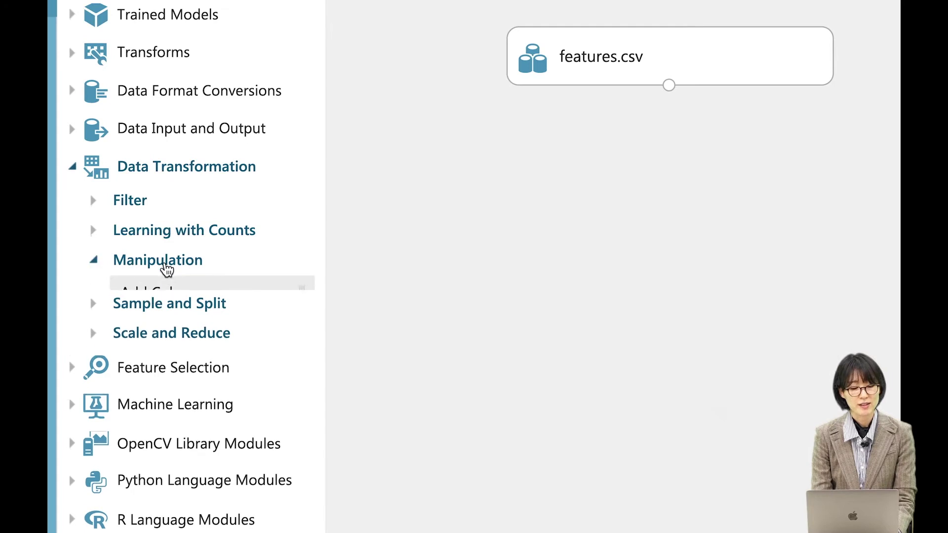
{"action": "scroll", "coordinate": [203, 269], "scroll_direction": "down", "scroll_amount": 1}
{"action": "scroll", "coordinate": [203, 269], "scroll_direction": "down", "scroll_amount": 3}
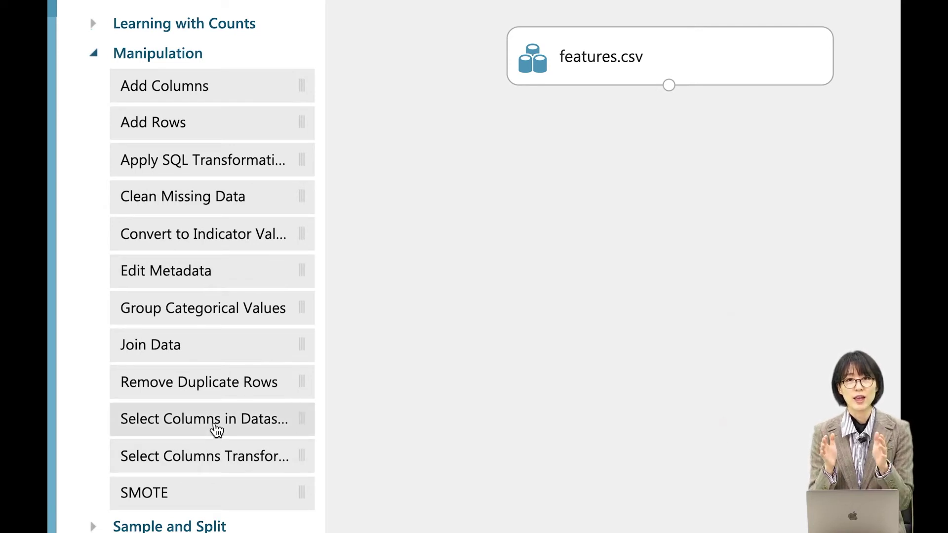
{"action": "mouse_move", "coordinate": [216, 430]}
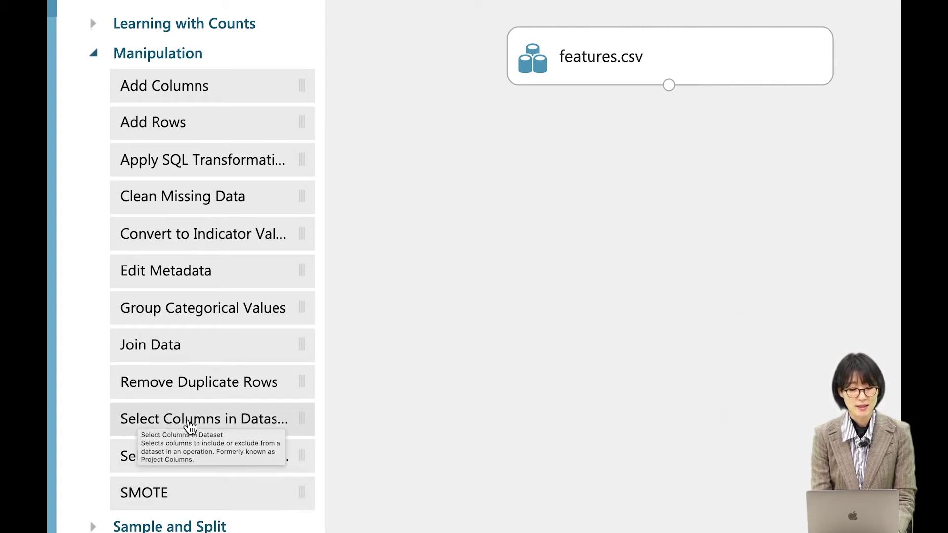
{"action": "left_click_drag", "start_coordinate": [191, 429], "coordinate": [678, 178]}
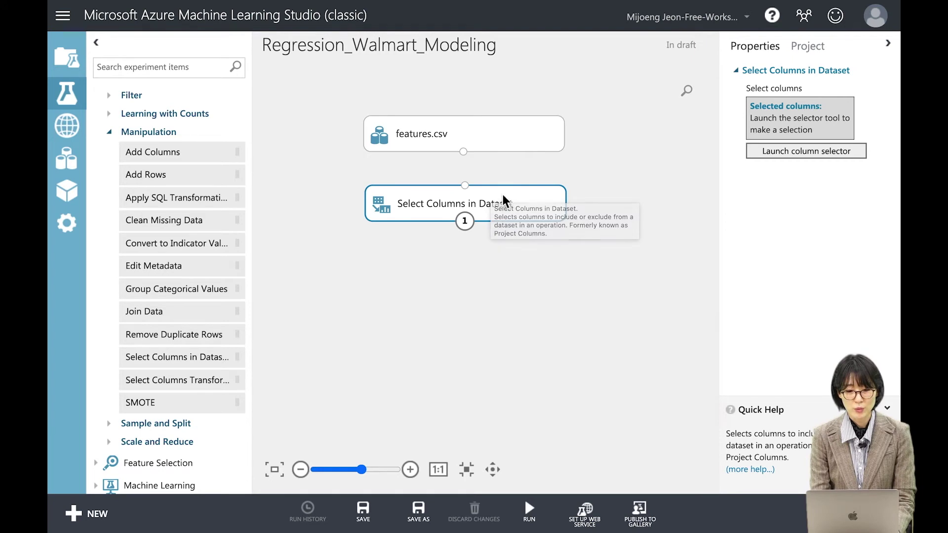
Connect the features.csv output to the Select Columns in Dataset input and align the module beneath the dataset
{"action": "left_click_drag", "start_coordinate": [522, 208], "coordinate": [519, 207]}
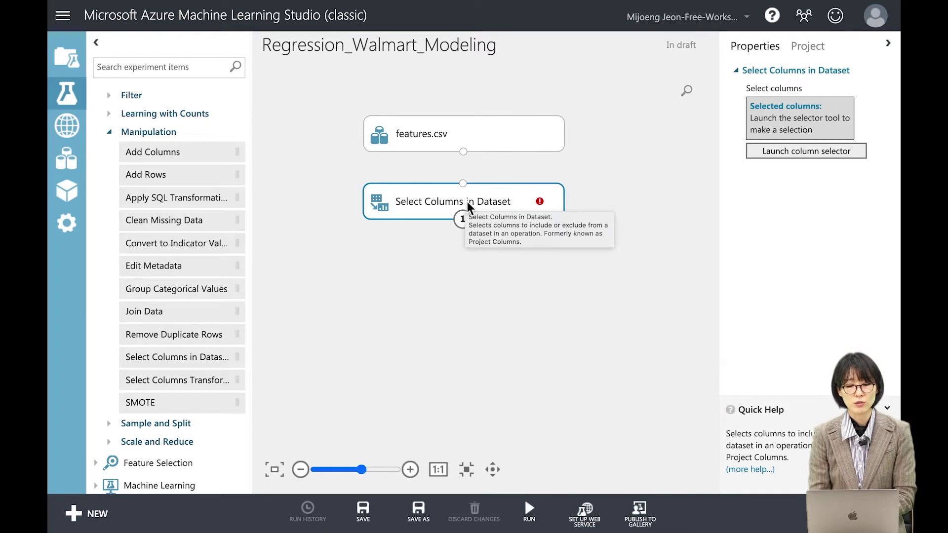
{"action": "left_click_drag", "start_coordinate": [468, 205], "coordinate": [471, 222]}
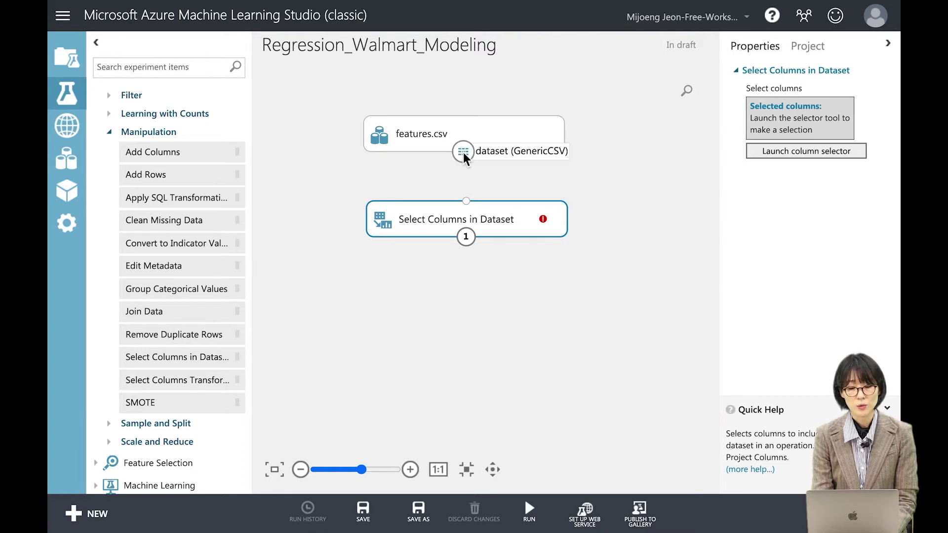
{"action": "left_click_drag", "start_coordinate": [464, 157], "coordinate": [469, 205]}
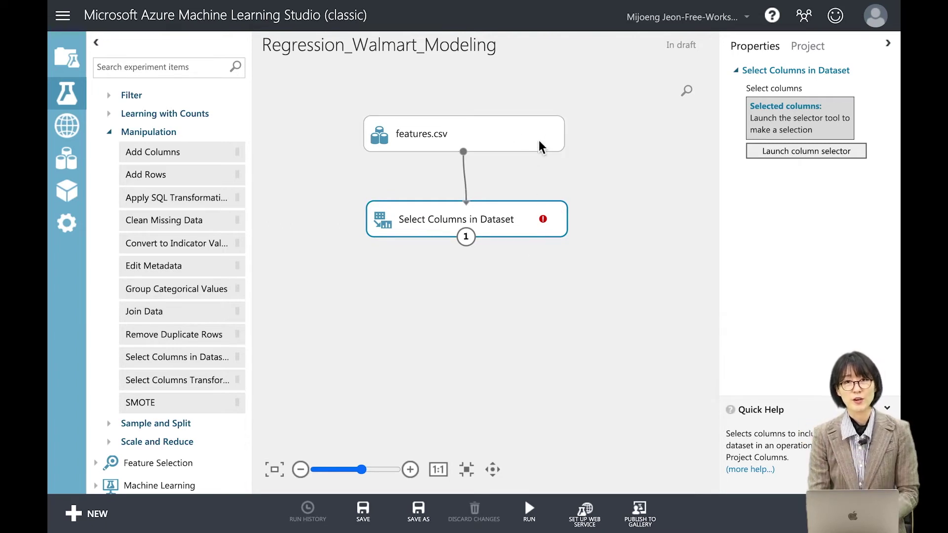
{"action": "mouse_move", "coordinate": [503, 227]}
{"action": "left_mouse_down"}
{"action": "mouse_move", "coordinate": [390, 250]}
{"action": "mouse_move", "coordinate": [446, 250]}
{"action": "mouse_move", "coordinate": [472, 237]}
{"action": "mouse_move", "coordinate": [543, 251]}
{"action": "mouse_move", "coordinate": [448, 214]}
{"action": "mouse_move", "coordinate": [448, 227]}
{"action": "mouse_move", "coordinate": [555, 217]}
{"action": "mouse_move", "coordinate": [486, 265]}
{"action": "mouse_move", "coordinate": [482, 225]}
{"action": "mouse_move", "coordinate": [522, 239]}
{"action": "mouse_move", "coordinate": [491, 218]}
{"action": "mouse_move", "coordinate": [500, 214]}
{"action": "left_mouse_up"}
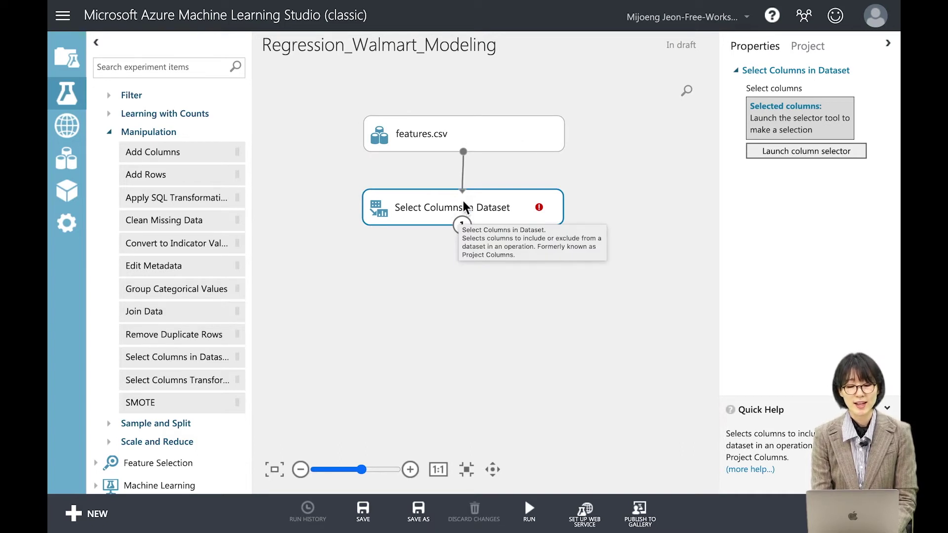
{"action": "left_click_drag", "start_coordinate": [502, 207], "coordinate": [500, 207]}
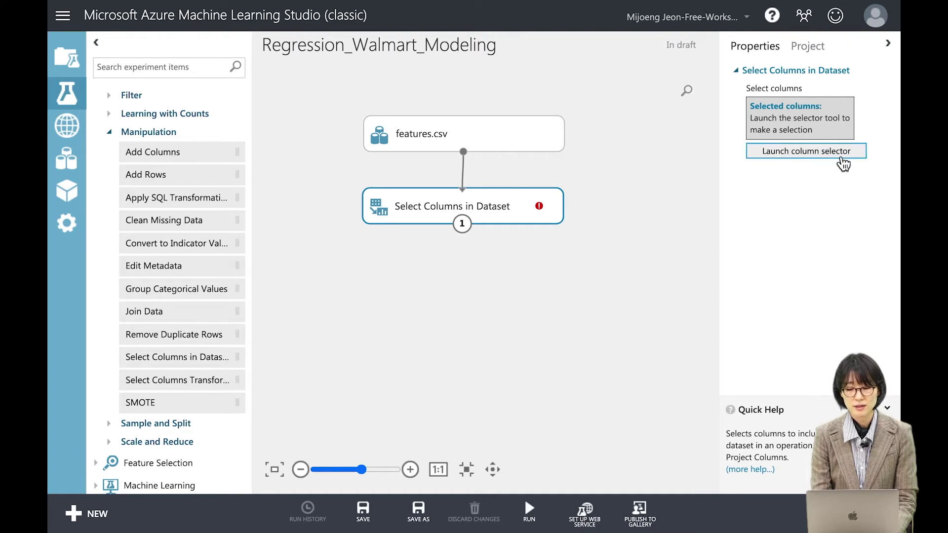
Choose Store, Date, Temperature, Fuel_Price, CPI and Unemployment as the selected columns, leaving out the MarkDown columns and IsHoliday
{"action": "left_click", "coordinate": [842, 162]}
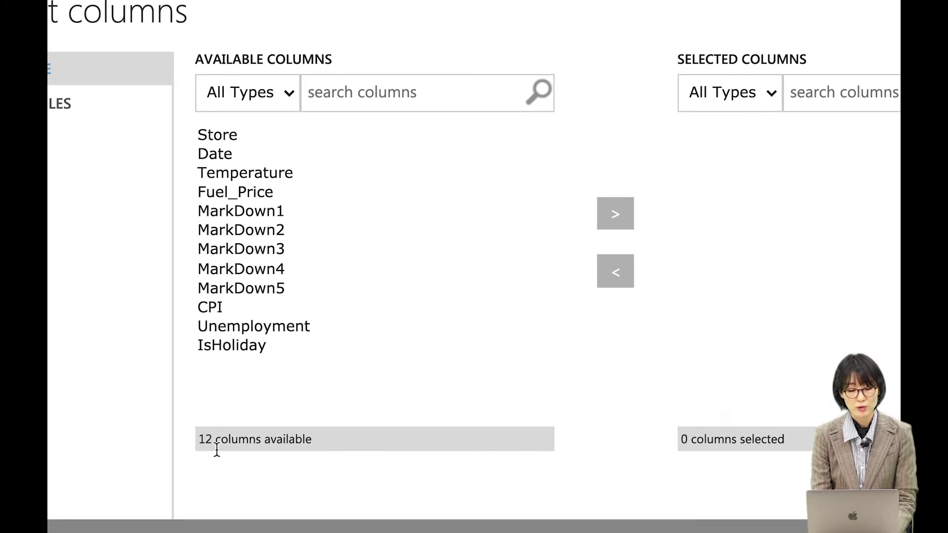
{"action": "left_click", "coordinate": [324, 334]}
{"action": "left_click", "coordinate": [287, 138]}
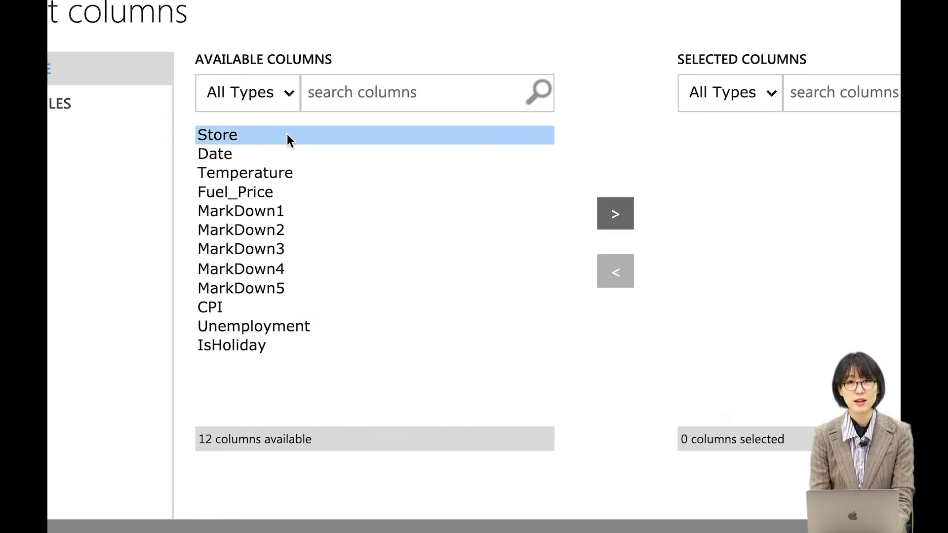
{"action": "left_click", "coordinate": [337, 157], "text": "shift"}
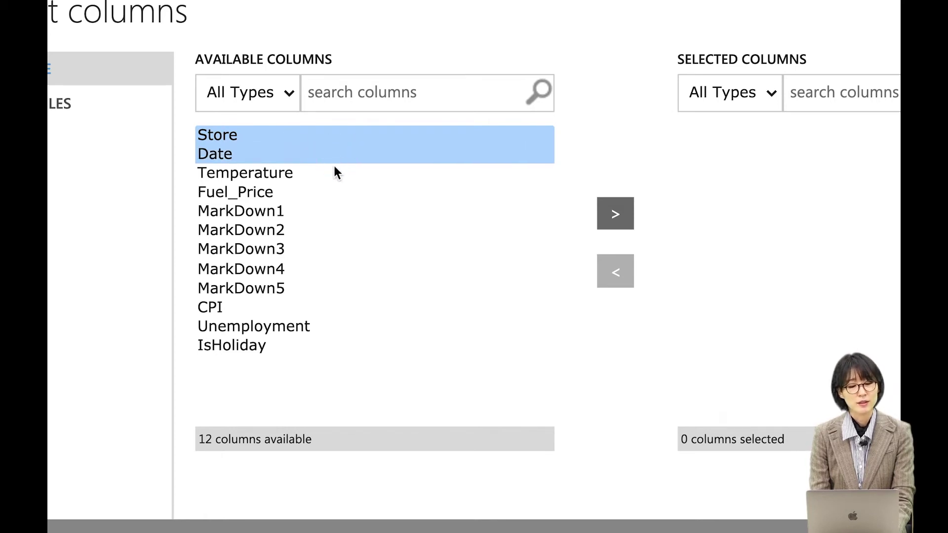
{"action": "left_click", "coordinate": [328, 176], "text": "shift"}
{"action": "left_click", "coordinate": [306, 194], "text": "shift"}
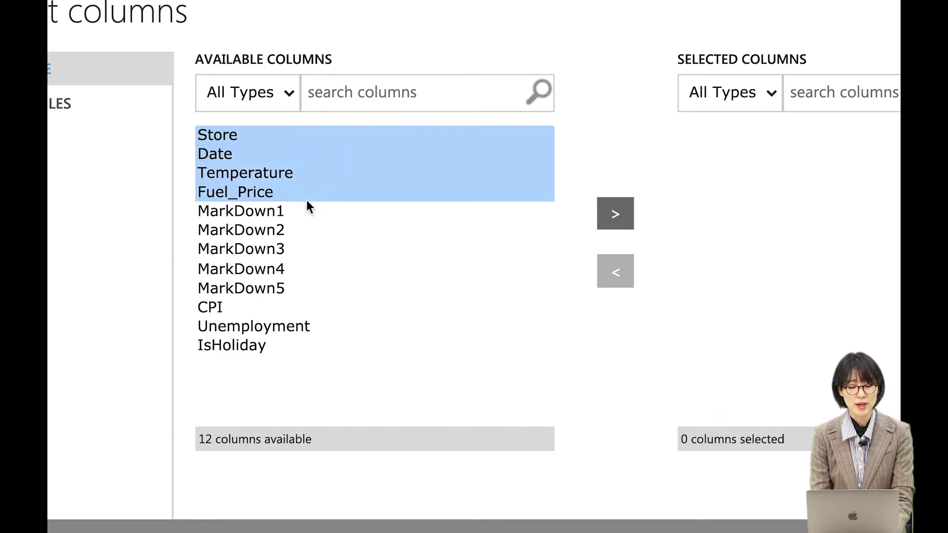
{"action": "left_click", "coordinate": [328, 308], "text": "ctrl"}
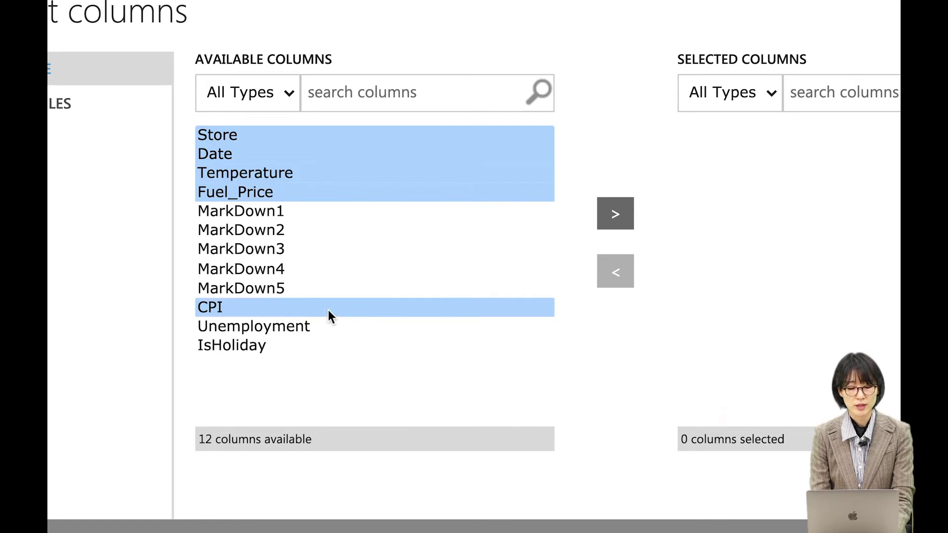
{"action": "left_click", "coordinate": [365, 329], "text": "ctrl"}
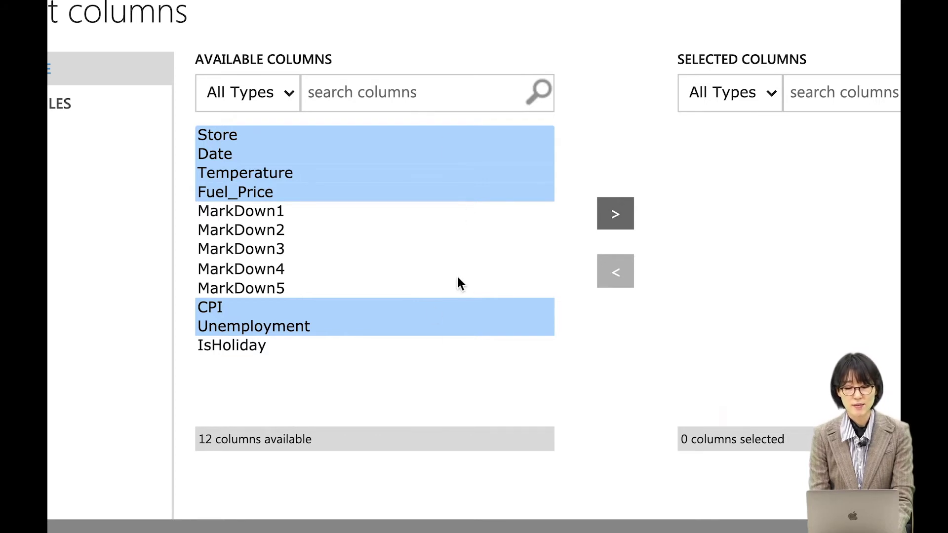
{"action": "left_click", "coordinate": [623, 221]}
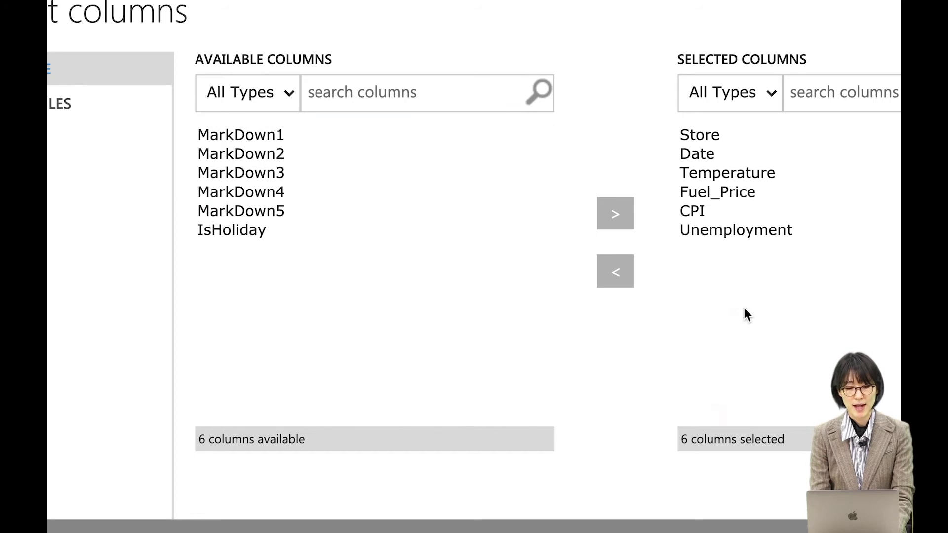
Review each of the selected columns from Store to Unemployment and apply the column selection
{"action": "scroll", "coordinate": [744, 307], "scroll_direction": "right", "scroll_amount": 4}
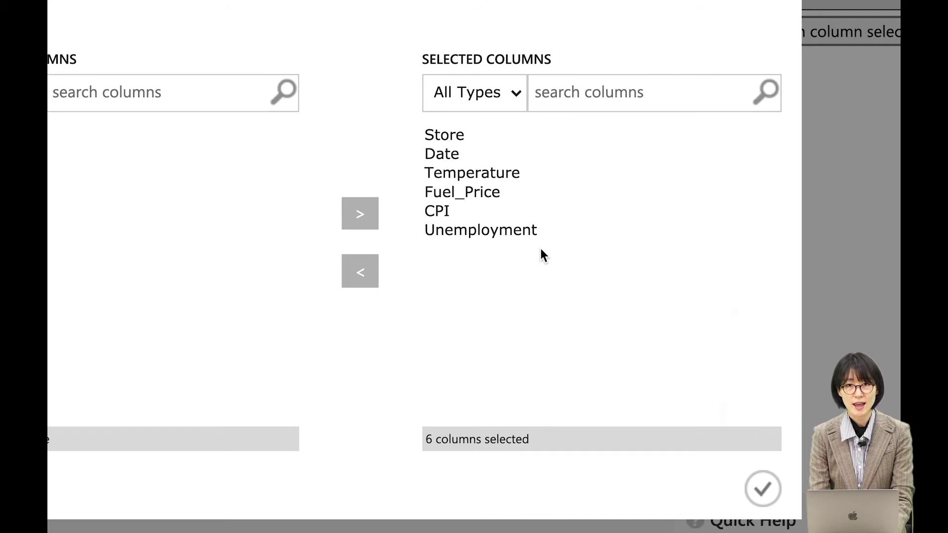
{"action": "left_click", "coordinate": [487, 135]}
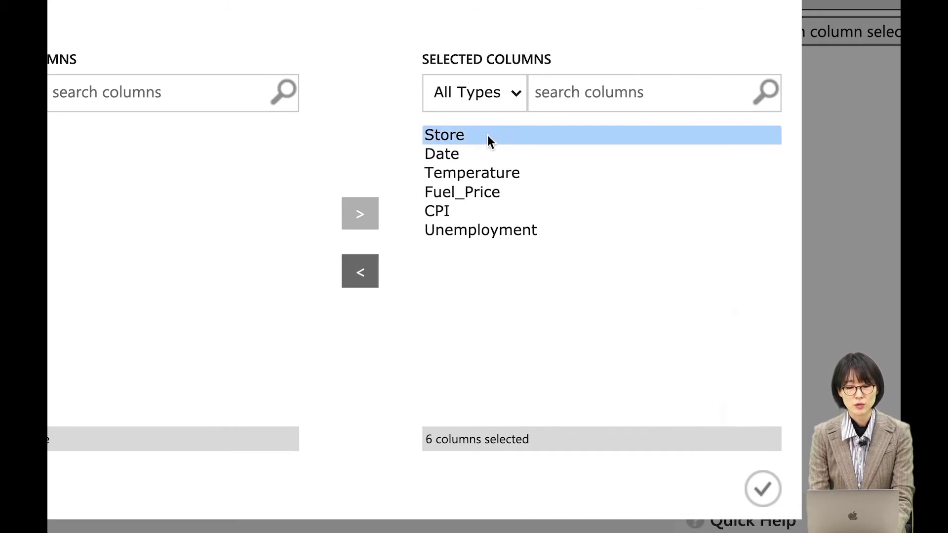
{"action": "left_click", "coordinate": [505, 156]}
{"action": "left_click", "coordinate": [538, 177]}
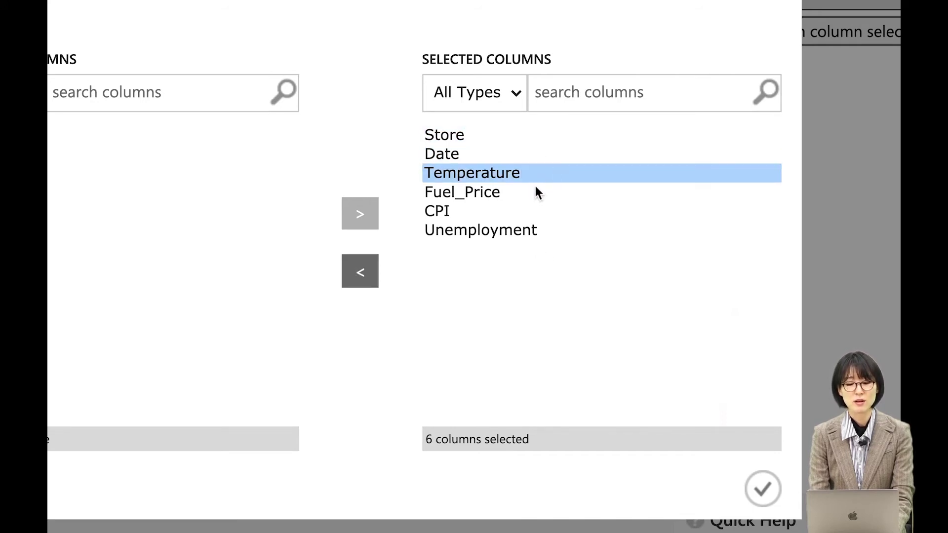
{"action": "left_click", "coordinate": [538, 193]}
{"action": "left_click", "coordinate": [526, 213]}
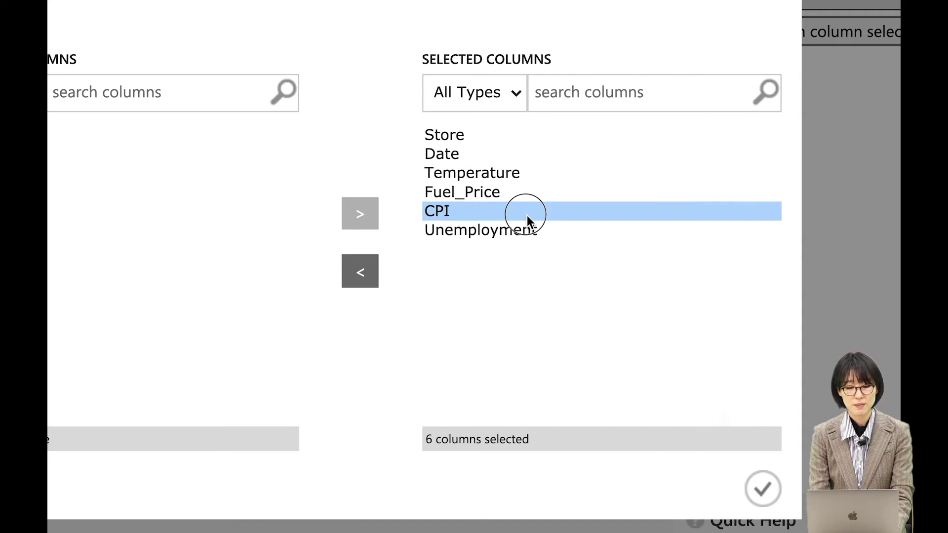
{"action": "left_click", "coordinate": [548, 238]}
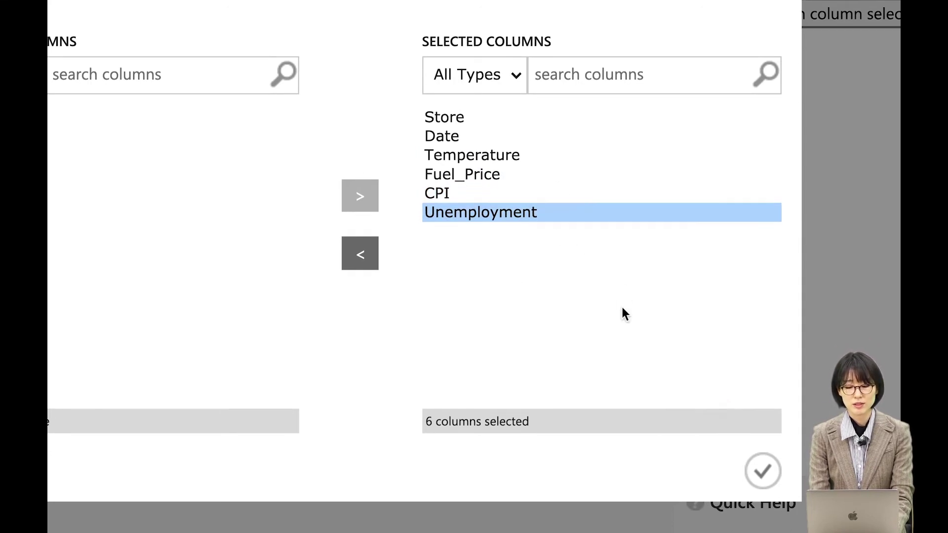
{"action": "left_click", "coordinate": [764, 479]}
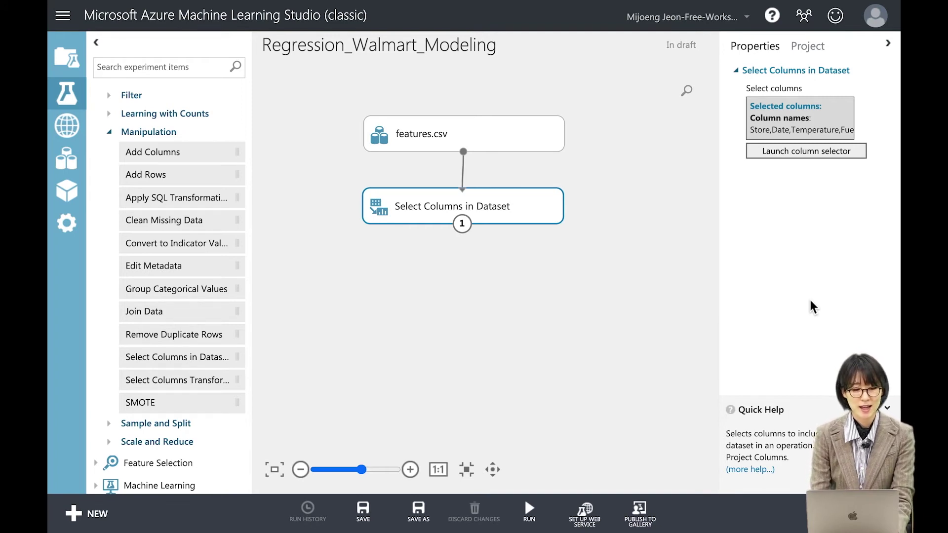
Add the train.csv dataset beside features.csv and adjust the canvas so that all modules fit
{"action": "scroll", "coordinate": [153, 197], "scroll_direction": "up", "scroll_amount": 5}
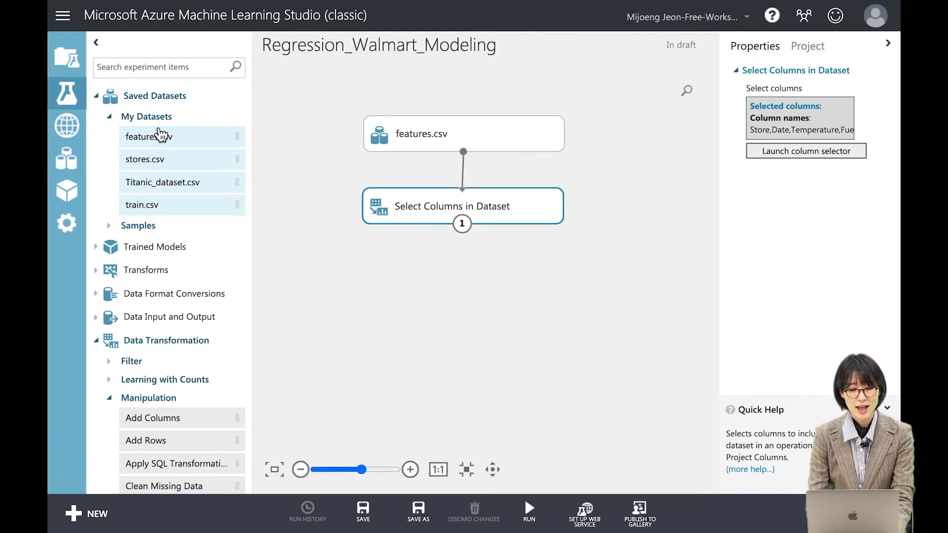
{"action": "left_click_drag", "start_coordinate": [162, 216], "coordinate": [678, 144]}
{"action": "left_click", "coordinate": [410, 470]}
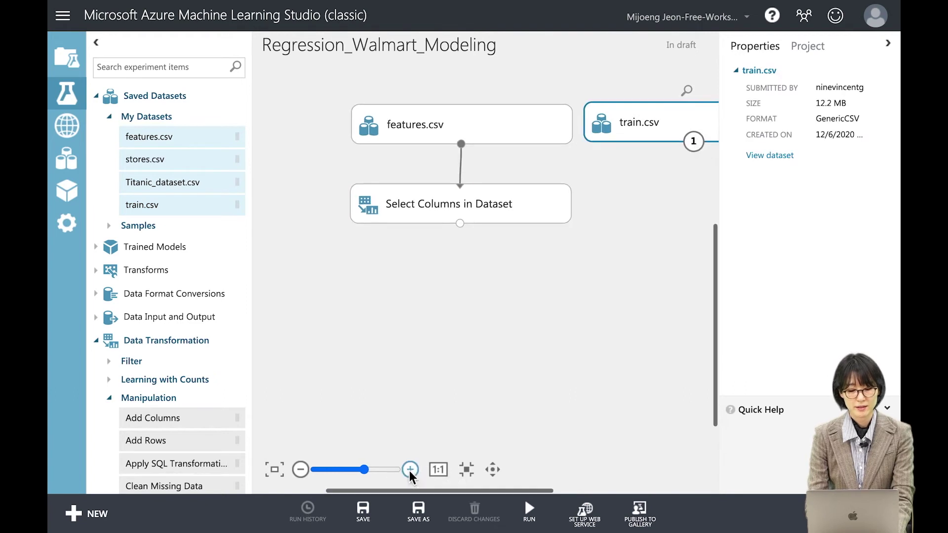
{"action": "left_click", "coordinate": [493, 469]}
{"action": "left_click_drag", "start_coordinate": [561, 337], "coordinate": [473, 328]}
{"action": "left_click", "coordinate": [492, 470]}
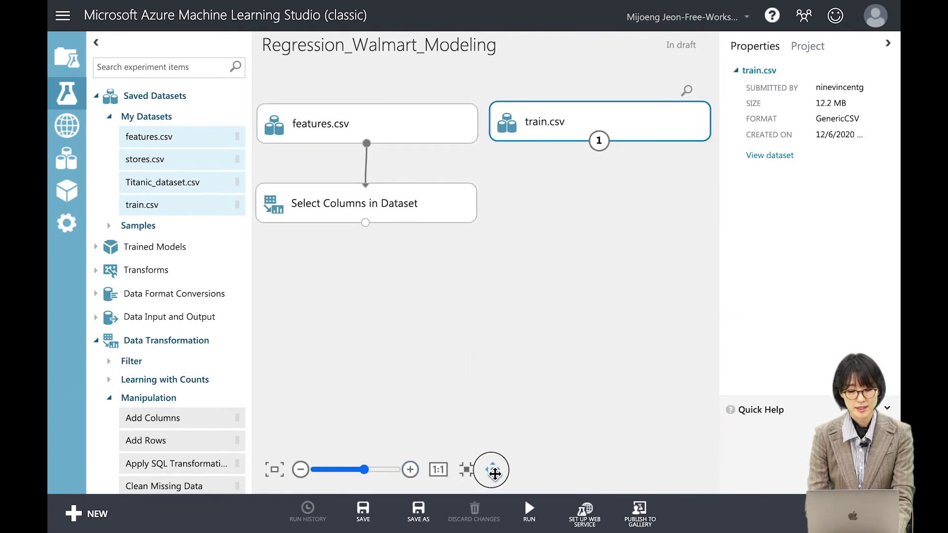
{"action": "left_click", "coordinate": [300, 475]}
{"action": "left_click", "coordinate": [300, 475]}
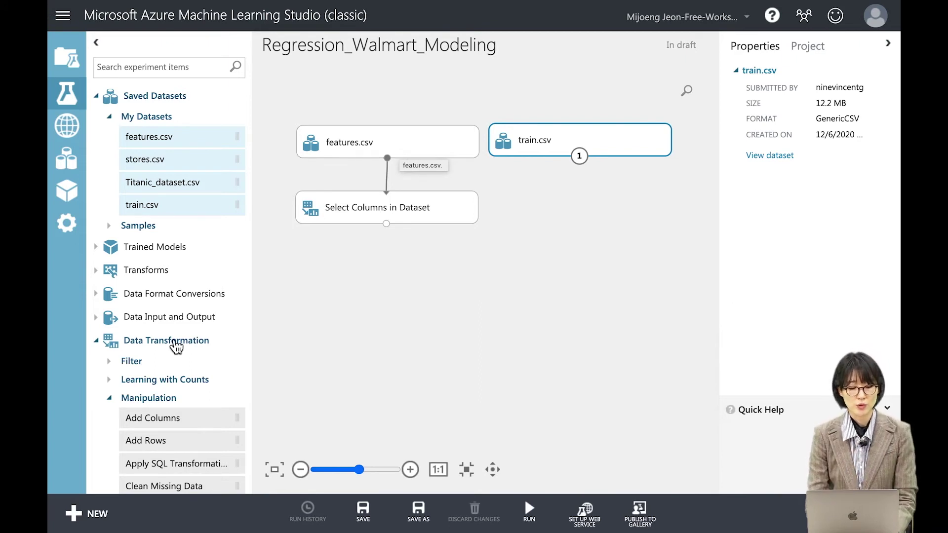
Add a Join Data module from the Manipulation group to the canvas, below Select Columns in Dataset and train.csv
{"action": "scroll", "coordinate": [179, 346], "scroll_direction": "down", "scroll_amount": 5}
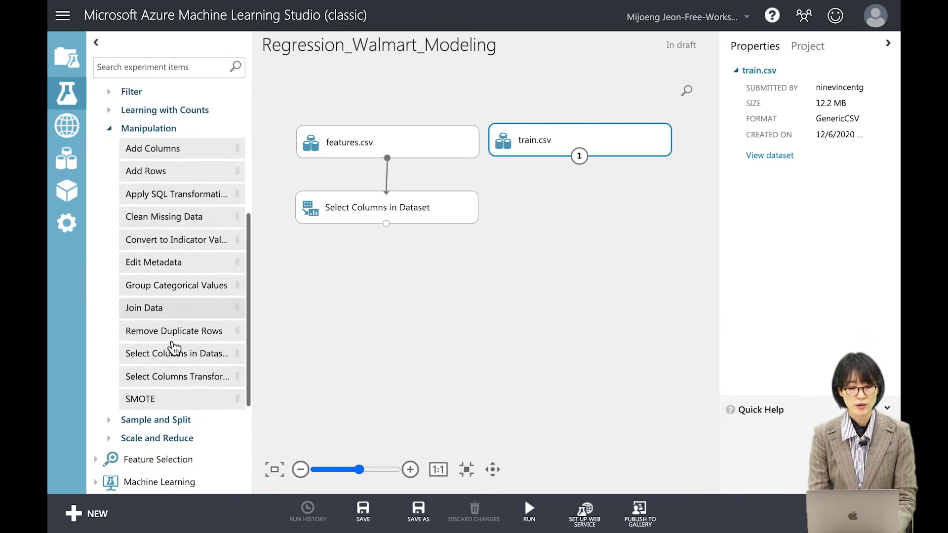
{"action": "scroll", "coordinate": [174, 348], "scroll_direction": "down", "scroll_amount": 1}
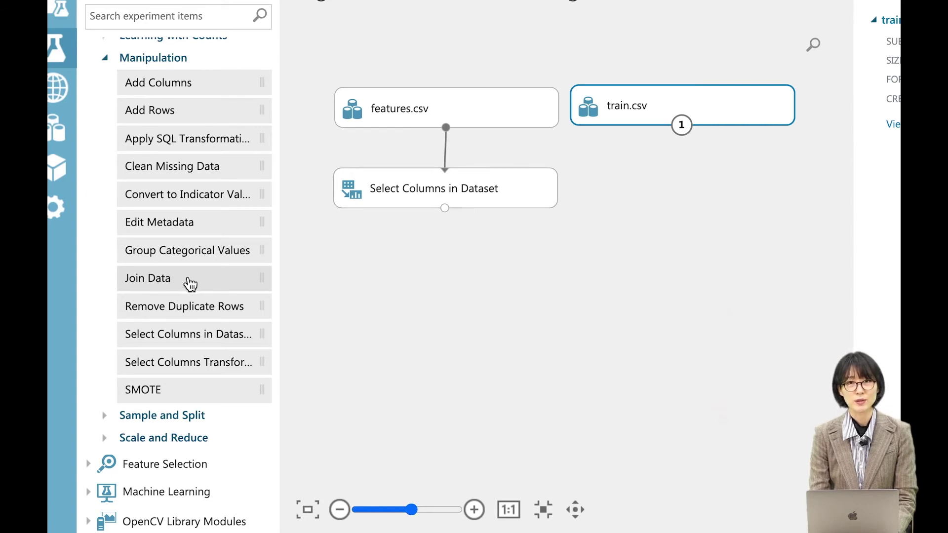
{"action": "left_click", "coordinate": [200, 286]}
{"action": "left_click_drag", "start_coordinate": [200, 285], "coordinate": [583, 280]}
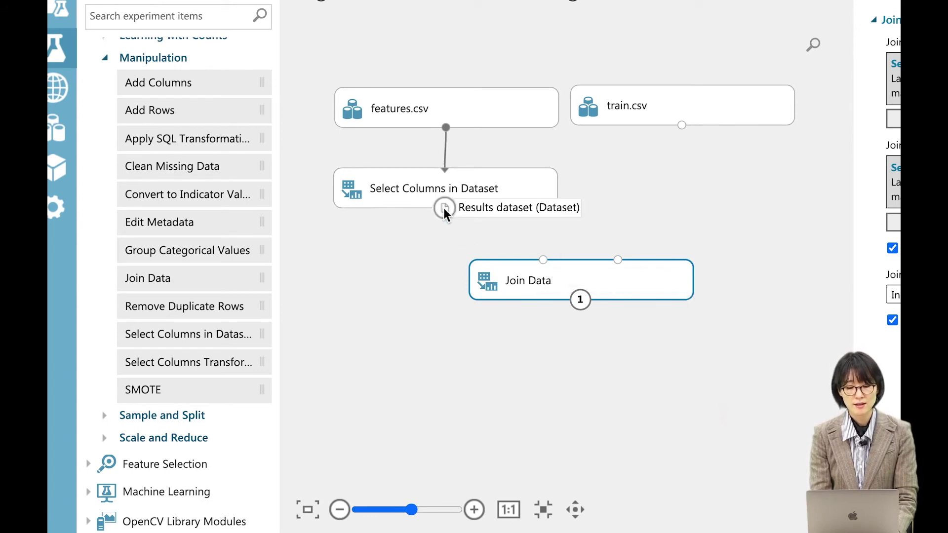
Connect the Select Columns in Dataset output to the first Join Data input and train.csv to the second, adjusting the Join Data module's position
{"action": "left_click_drag", "start_coordinate": [443, 208], "coordinate": [547, 261]}
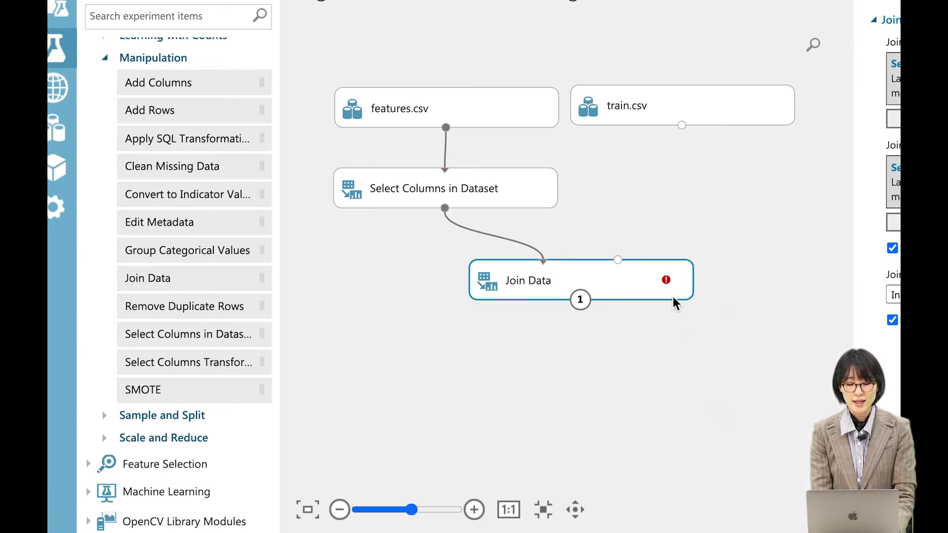
{"action": "left_click_drag", "start_coordinate": [673, 297], "coordinate": [686, 306]}
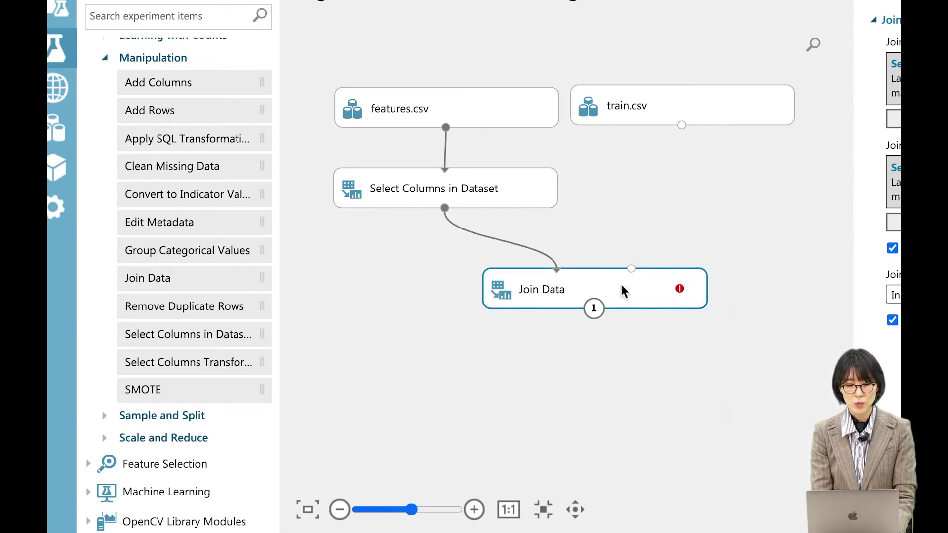
{"action": "left_click_drag", "start_coordinate": [681, 125], "coordinate": [633, 269]}
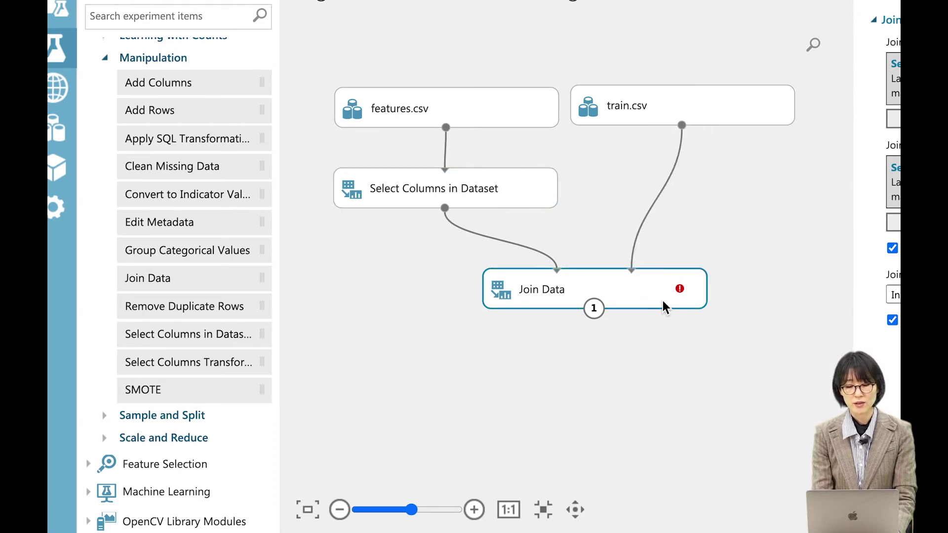
{"action": "left_click_drag", "start_coordinate": [663, 300], "coordinate": [662, 307]}
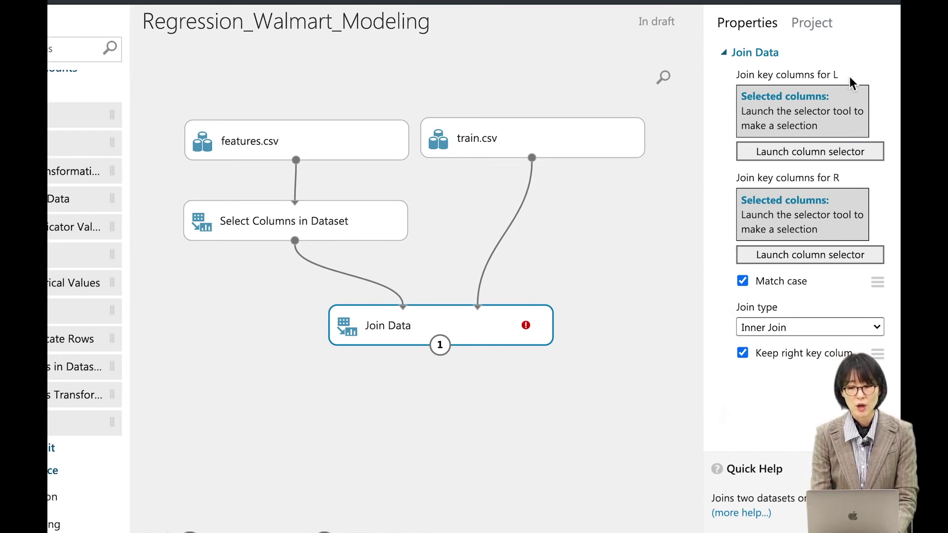
Set the Join Data key columns for L to Store and Date using an include rule by column names
{"action": "double_click", "coordinate": [836, 75]}
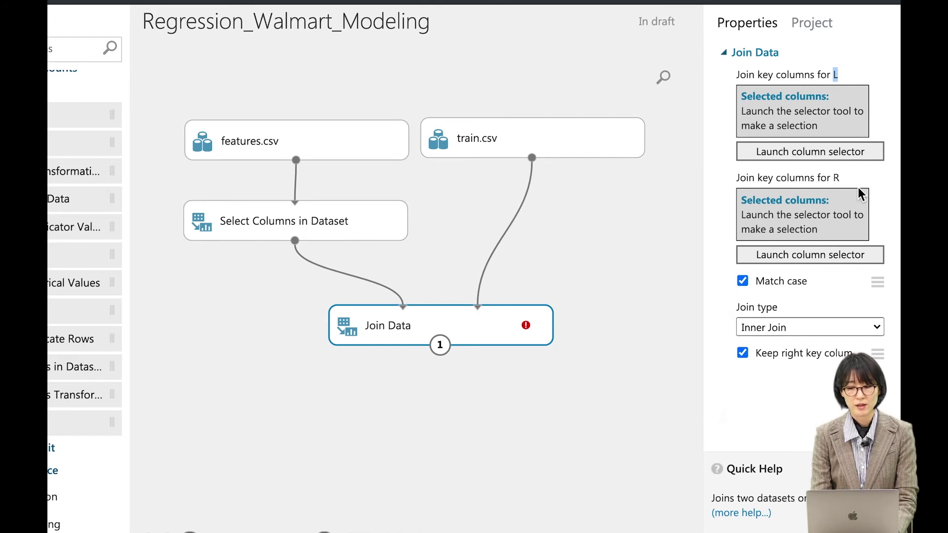
{"action": "double_click", "coordinate": [835, 178]}
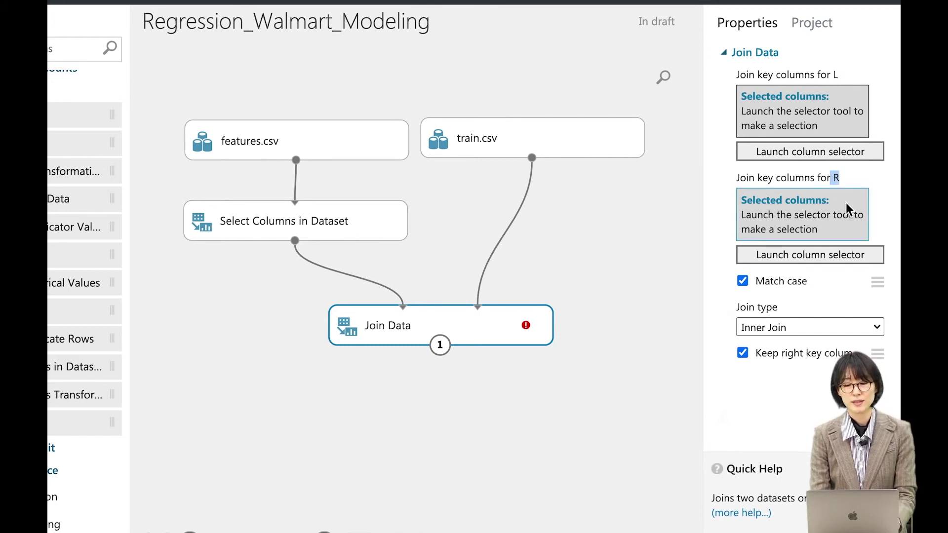
{"action": "left_click", "coordinate": [790, 157]}
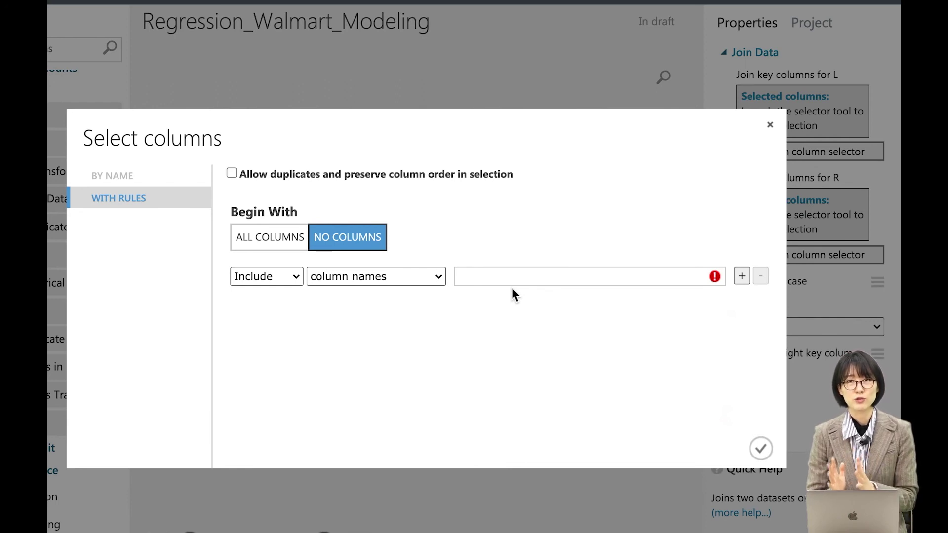
{"action": "type", "text": "\"Store\""}
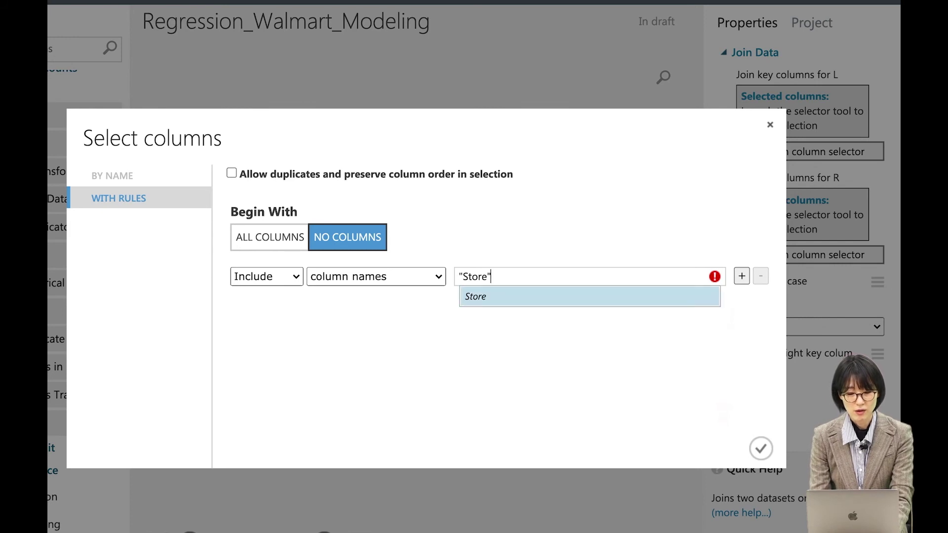
{"action": "key", "text": "Return"}
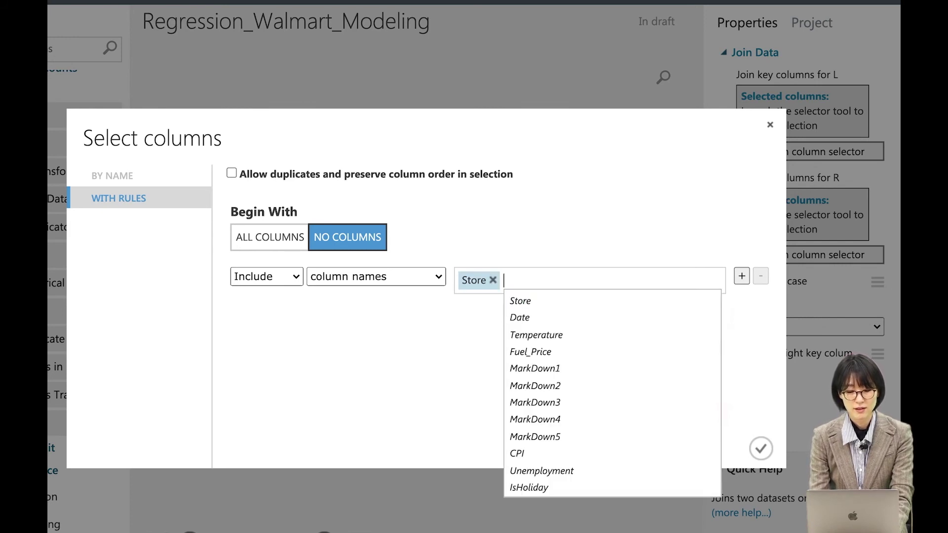
{"action": "left_click", "coordinate": [529, 324]}
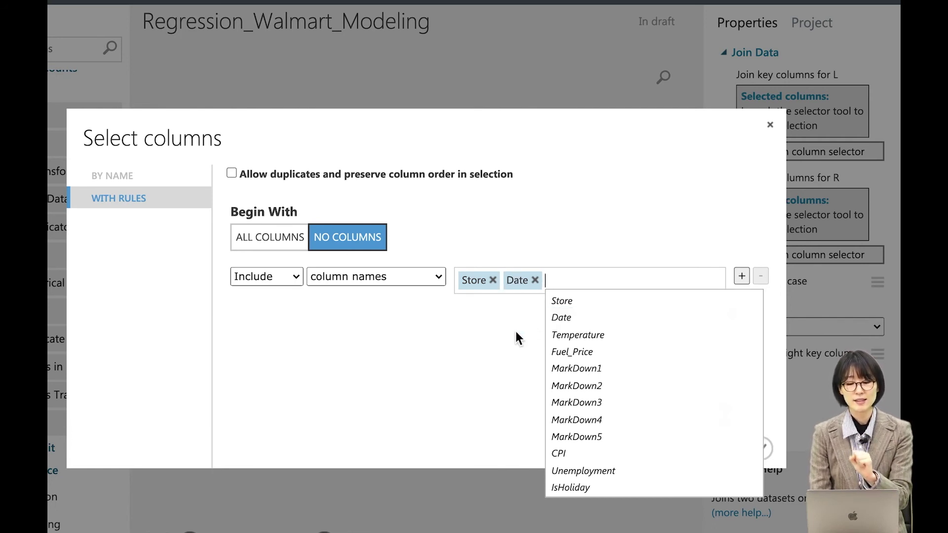
{"action": "left_click", "coordinate": [516, 332]}
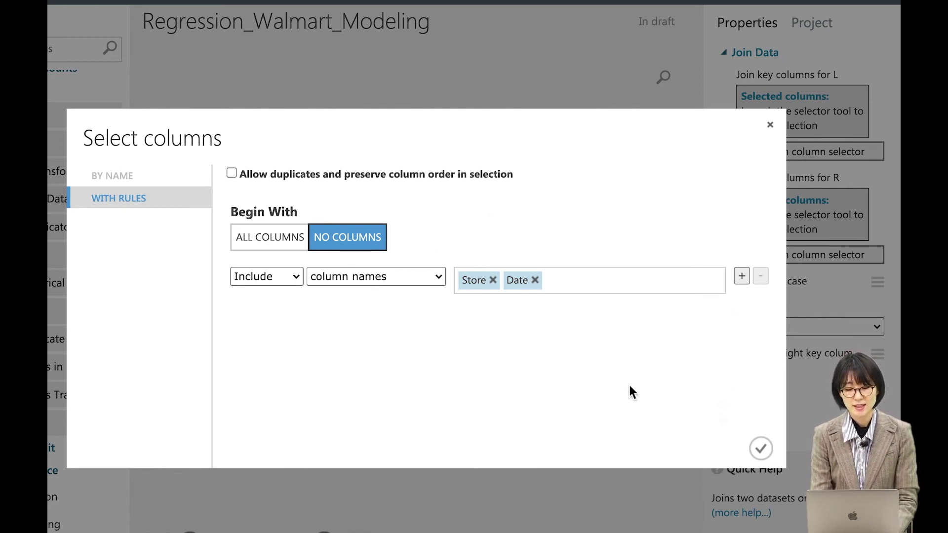
{"action": "left_click", "coordinate": [766, 452]}
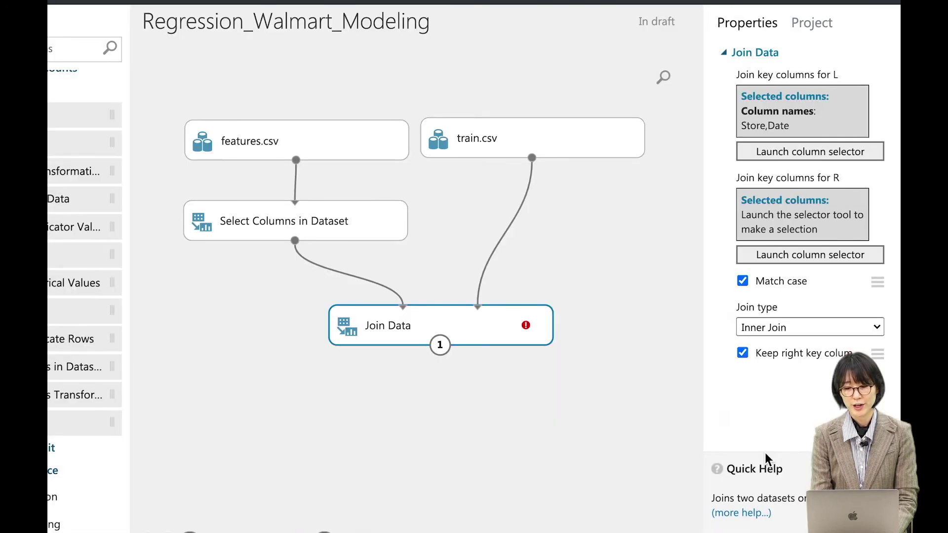
Set the Join Data key columns for R to Store and Date by name, and compare them with the L key columns
{"action": "double_click", "coordinate": [834, 179]}
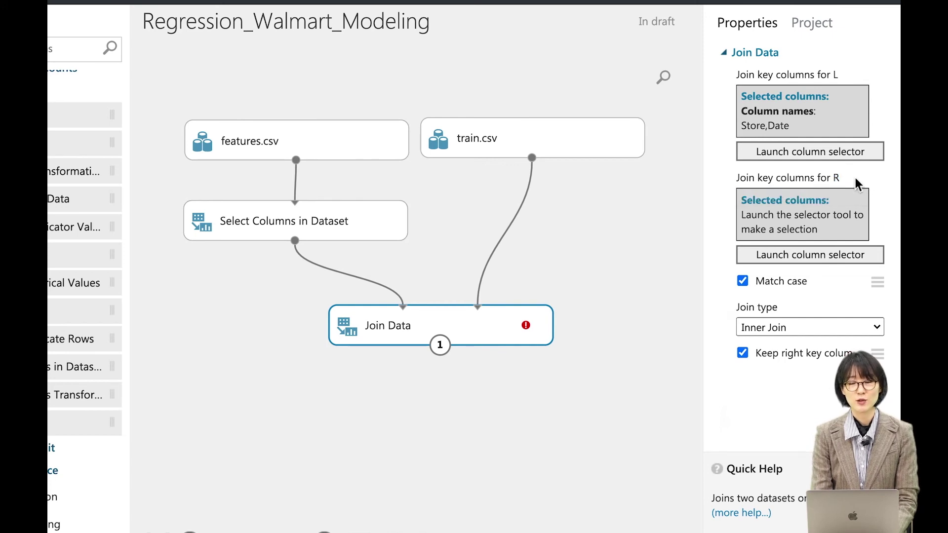
{"action": "left_click", "coordinate": [792, 264]}
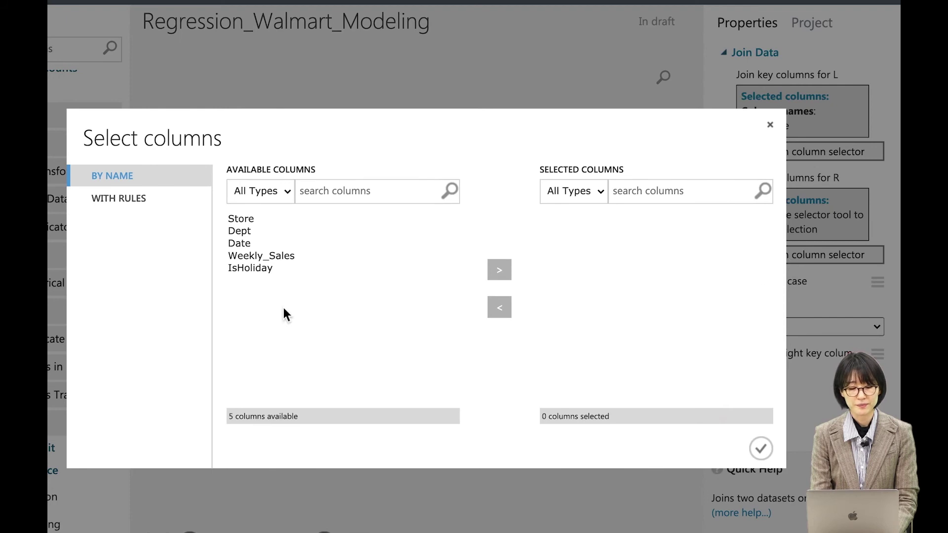
{"action": "left_click", "coordinate": [266, 219]}
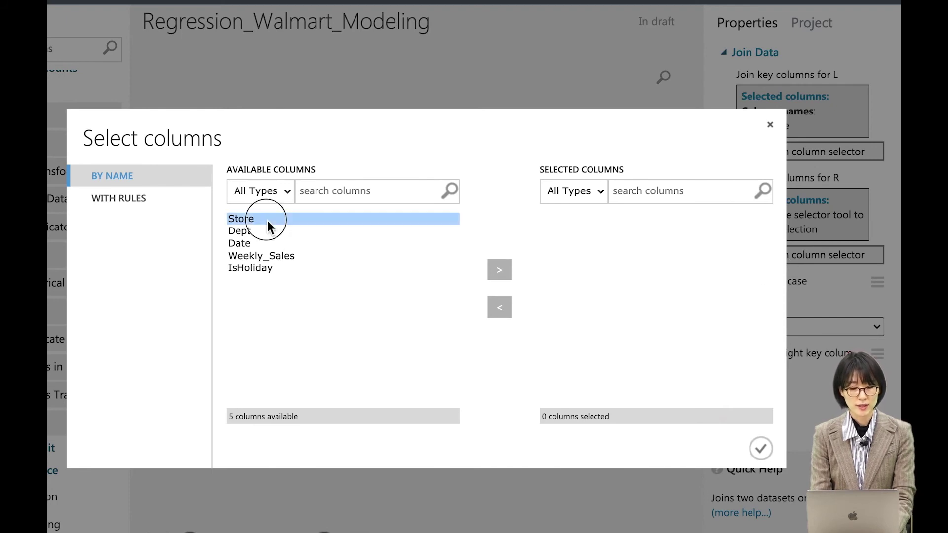
{"action": "left_click", "coordinate": [250, 245], "text": "ctrl"}
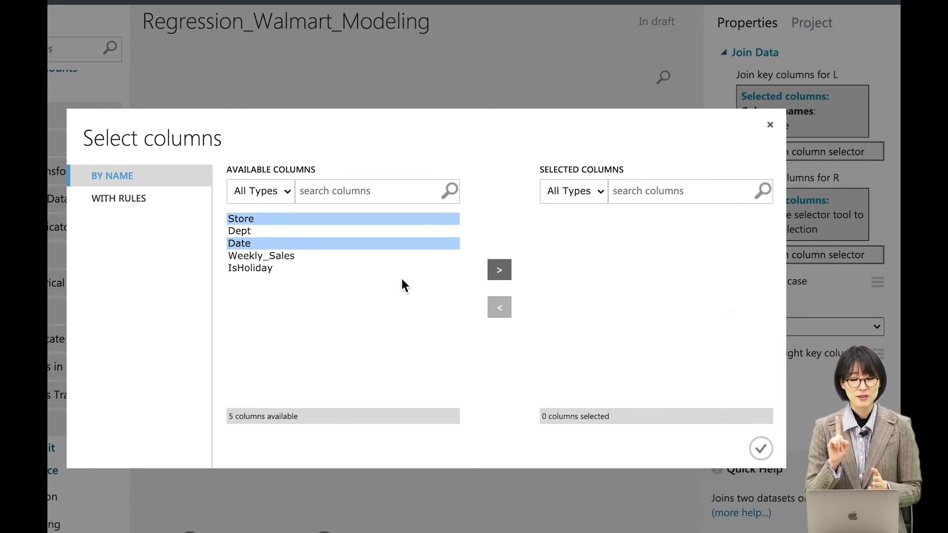
{"action": "left_click", "coordinate": [509, 273]}
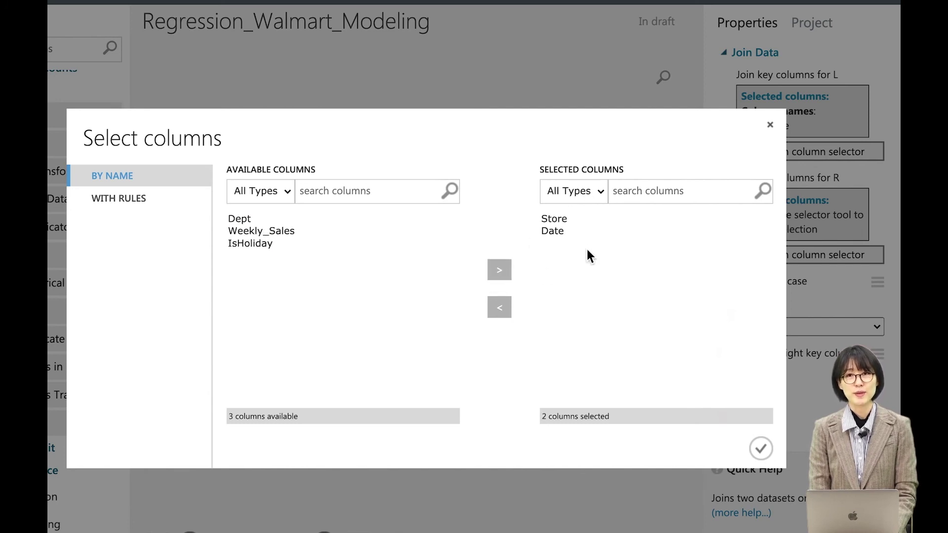
{"action": "left_click", "coordinate": [762, 449]}
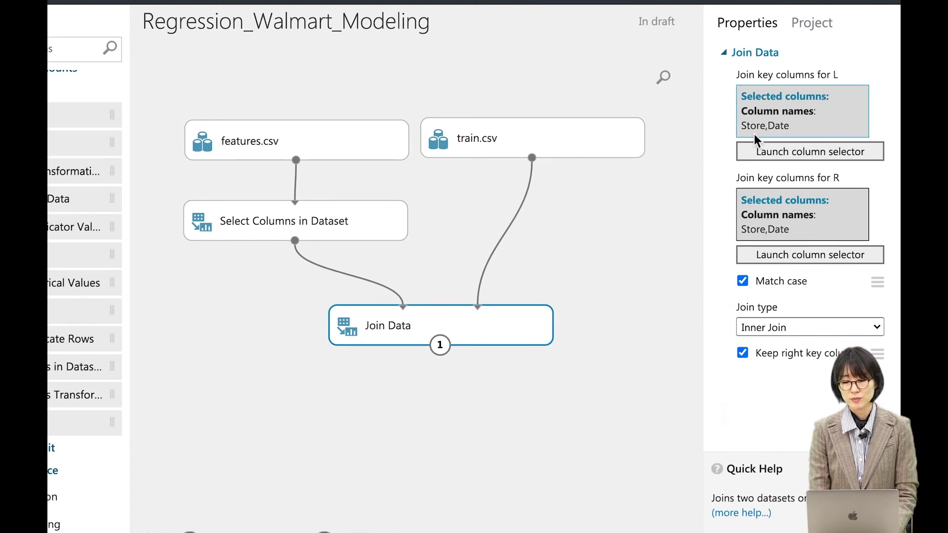
{"action": "left_click_drag", "start_coordinate": [742, 130], "coordinate": [790, 127]}
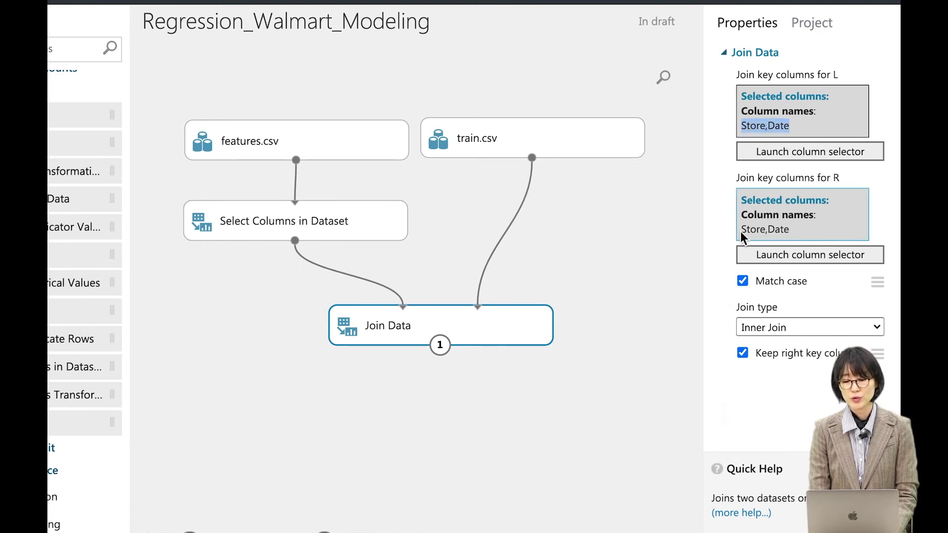
{"action": "left_click_drag", "start_coordinate": [742, 231], "coordinate": [790, 228]}
{"action": "left_click", "coordinate": [806, 230]}
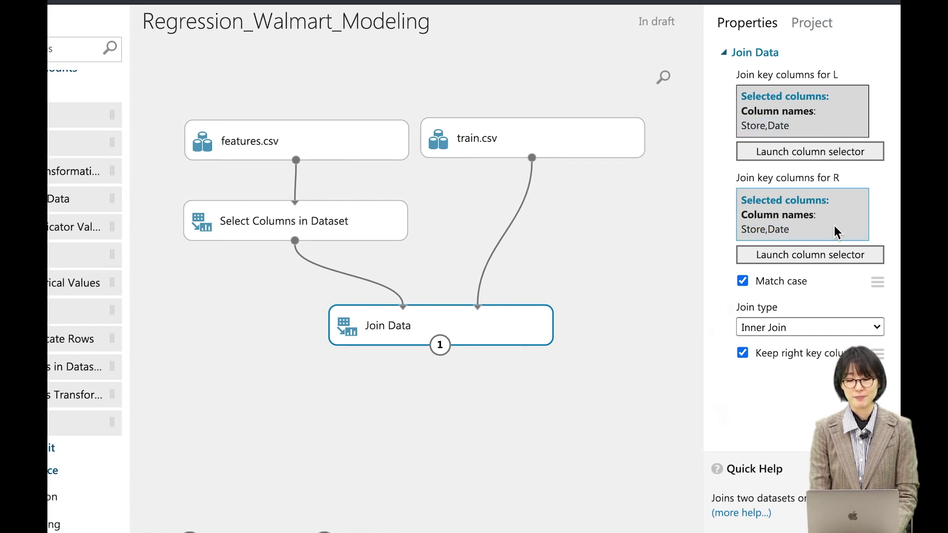